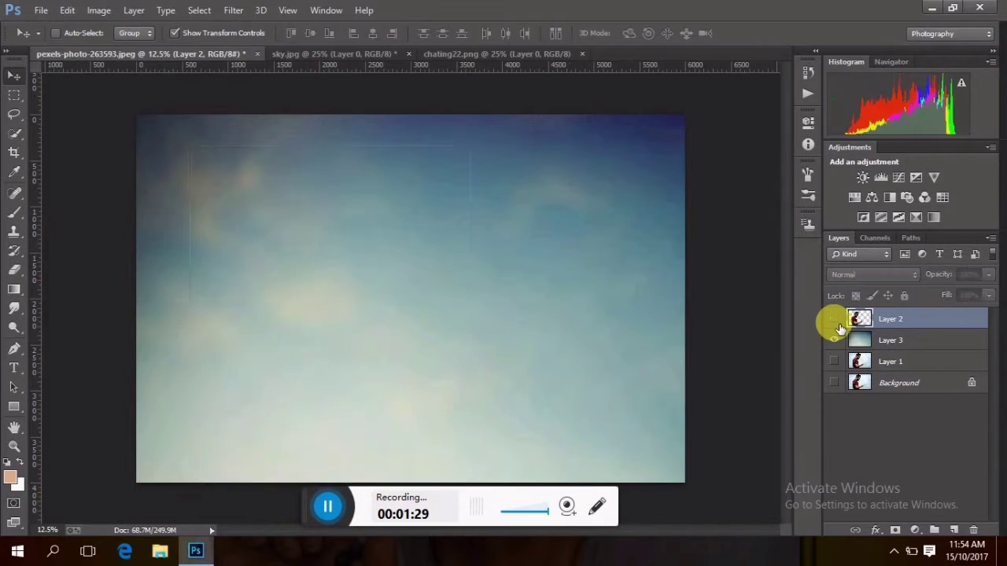
Show Layer 2 with the cut-out man and duplicate the sky layer, Layer 3.
{"action": "left_click", "coordinate": [834, 318]}
{"action": "left_click", "coordinate": [833, 340]}
{"action": "left_click", "coordinate": [834, 339]}
{"action": "left_click_drag", "start_coordinate": [948, 352], "coordinate": [954, 530]}
Use the Camera Raw Filter on the sky copy with Temperature -53, Vibrance +52, Highlights -100 and Shadows about +34.
{"action": "left_click", "coordinate": [233, 9]}
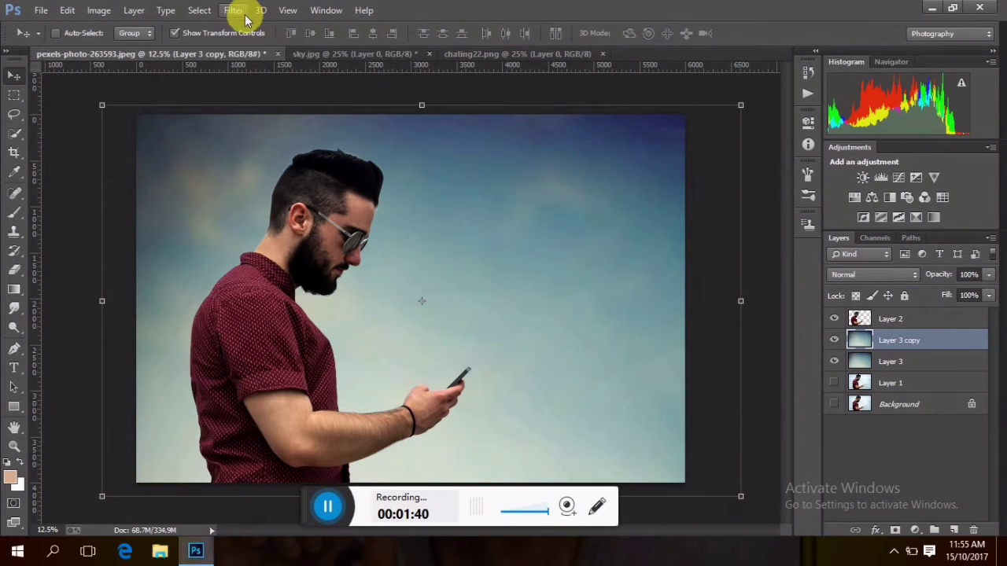
{"action": "left_click", "coordinate": [292, 95]}
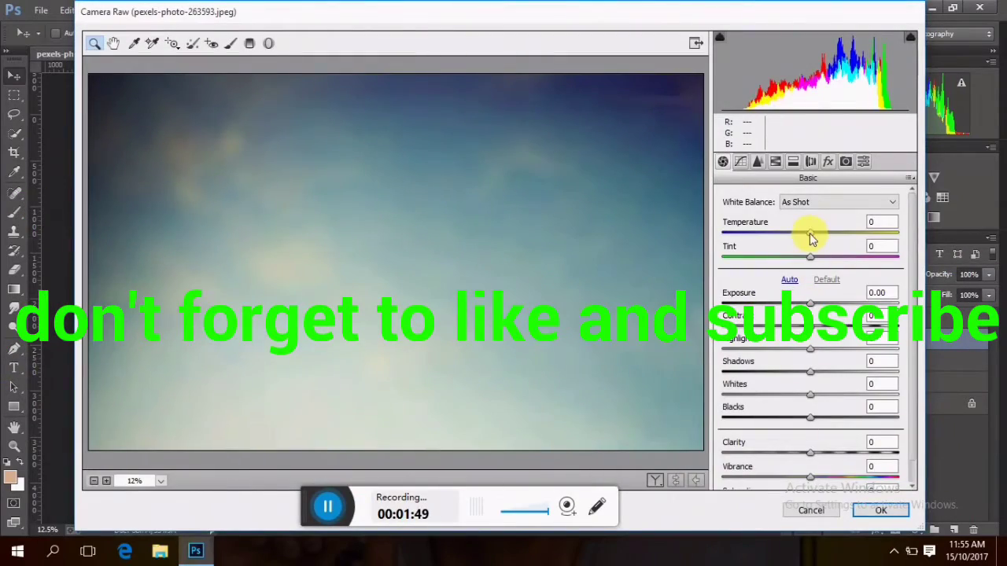
{"action": "left_click_drag", "start_coordinate": [813, 240], "coordinate": [795, 236]}
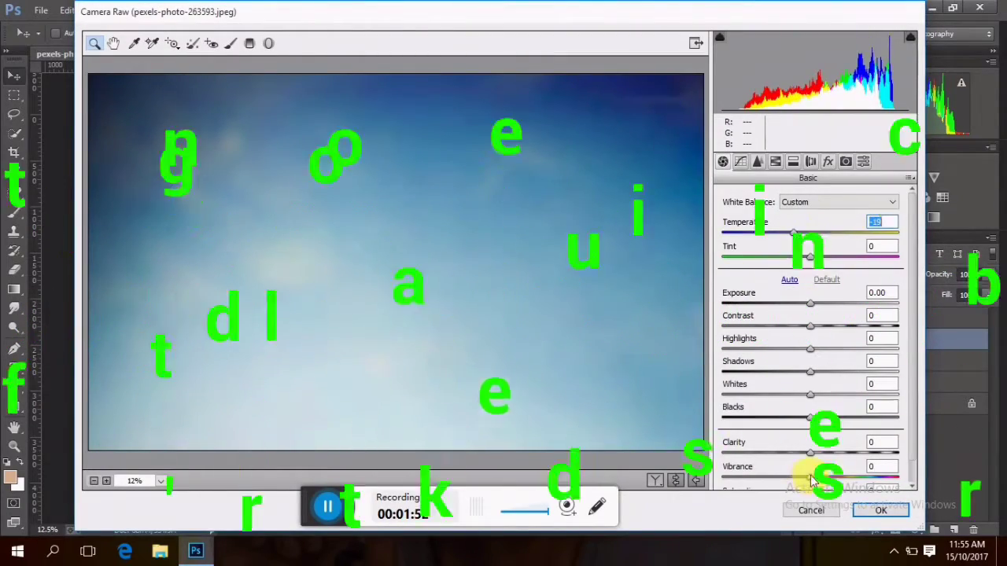
{"action": "left_click_drag", "start_coordinate": [804, 474], "coordinate": [854, 472]}
{"action": "left_click_drag", "start_coordinate": [794, 236], "coordinate": [760, 230]}
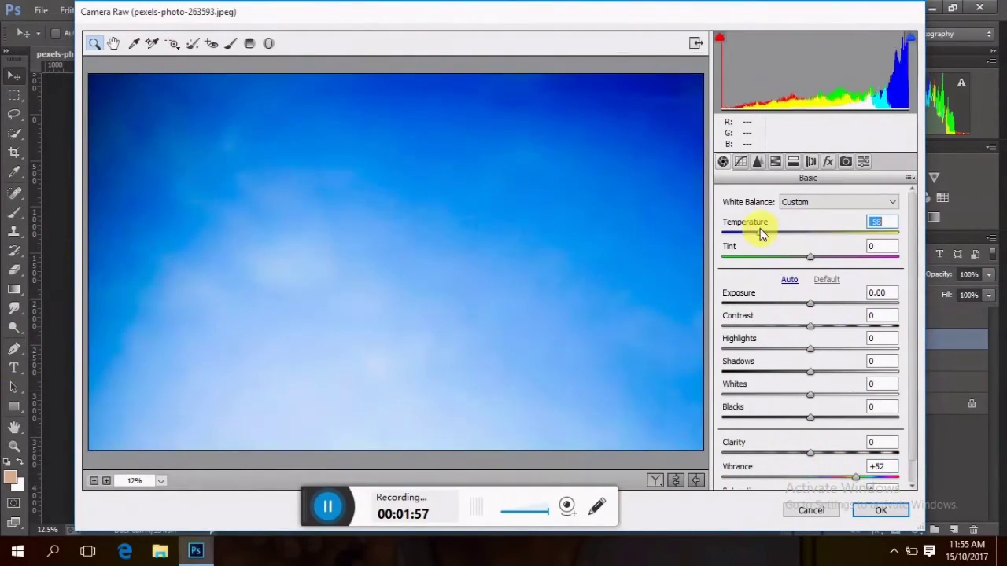
{"action": "left_click_drag", "start_coordinate": [814, 351], "coordinate": [724, 354]}
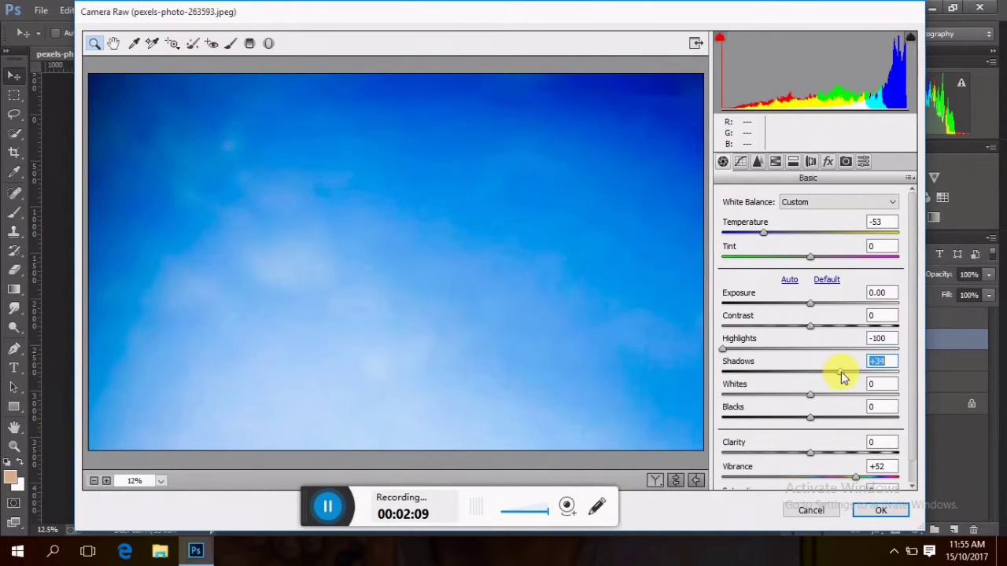
Raise the Blues in the HSL adjustments and apply the Camera Raw Filter to the sky copy.
{"action": "left_click", "coordinate": [775, 162]}
{"action": "left_click_drag", "start_coordinate": [817, 387], "coordinate": [861, 387]}
{"action": "left_click", "coordinate": [866, 513]}
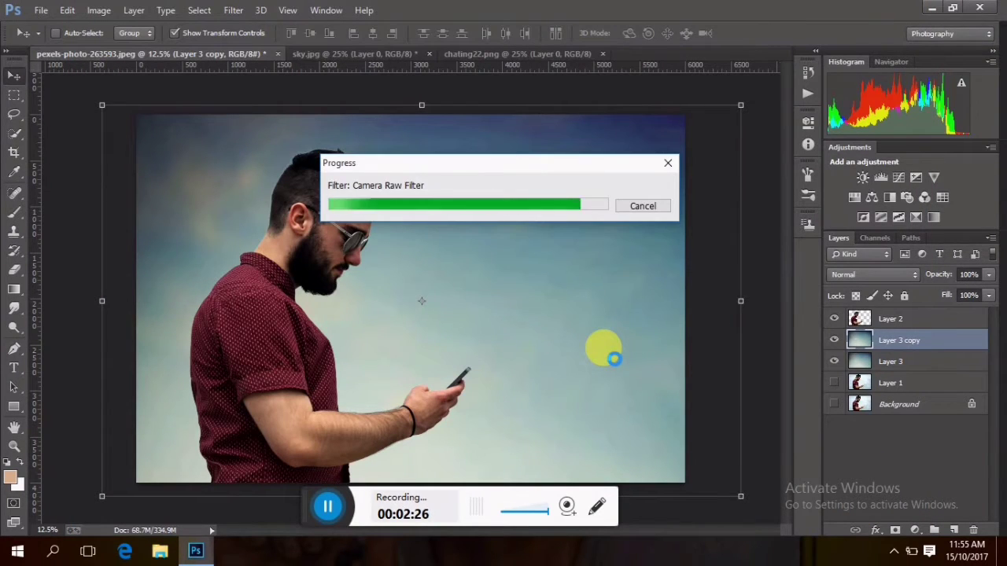
Duplicate Layer 2, which holds the cut-out man.
{"action": "left_click", "coordinate": [903, 321]}
{"action": "left_click", "coordinate": [236, 10]}
{"action": "left_click", "coordinate": [675, 175]}
{"action": "left_click_drag", "start_coordinate": [905, 319], "coordinate": [954, 529]}
Use the Camera Raw Filter on the copy of the man with Shadows +42, Vibrance +38 and Highlights -19.
{"action": "left_click", "coordinate": [234, 10]}
{"action": "left_click", "coordinate": [284, 93]}
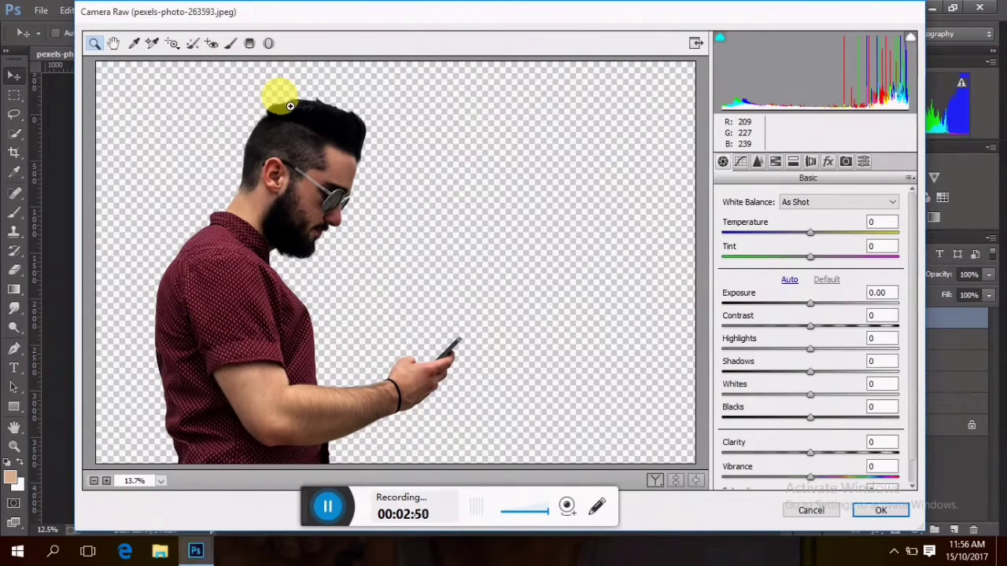
{"action": "left_click_drag", "start_coordinate": [812, 376], "coordinate": [848, 372]}
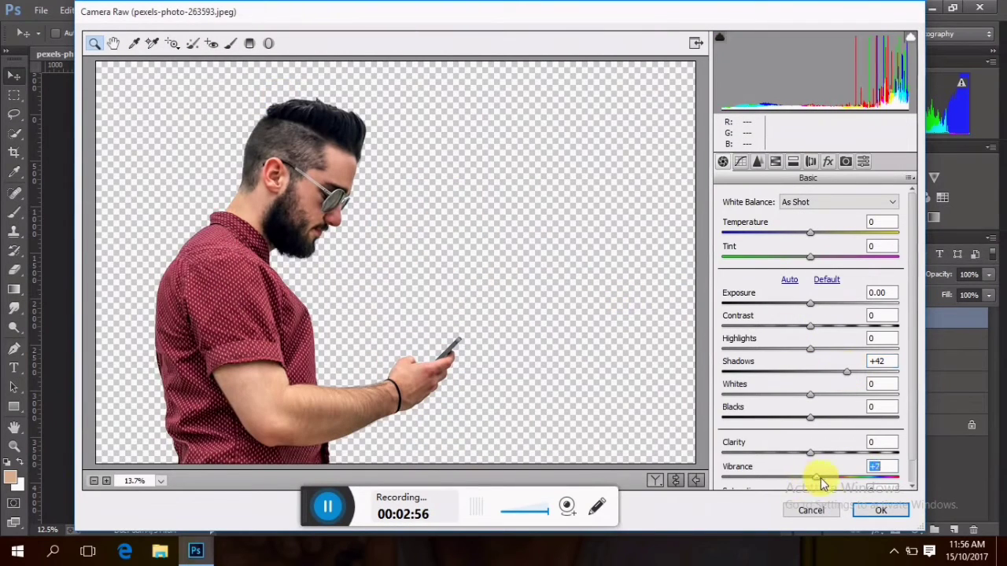
{"action": "left_click_drag", "start_coordinate": [820, 483], "coordinate": [846, 484]}
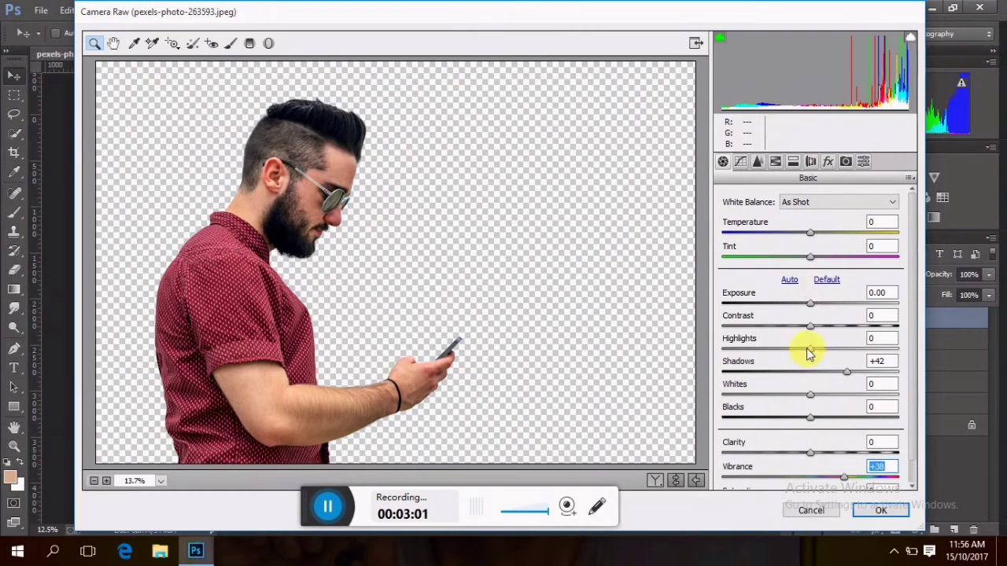
{"action": "left_click_drag", "start_coordinate": [810, 352], "coordinate": [793, 352]}
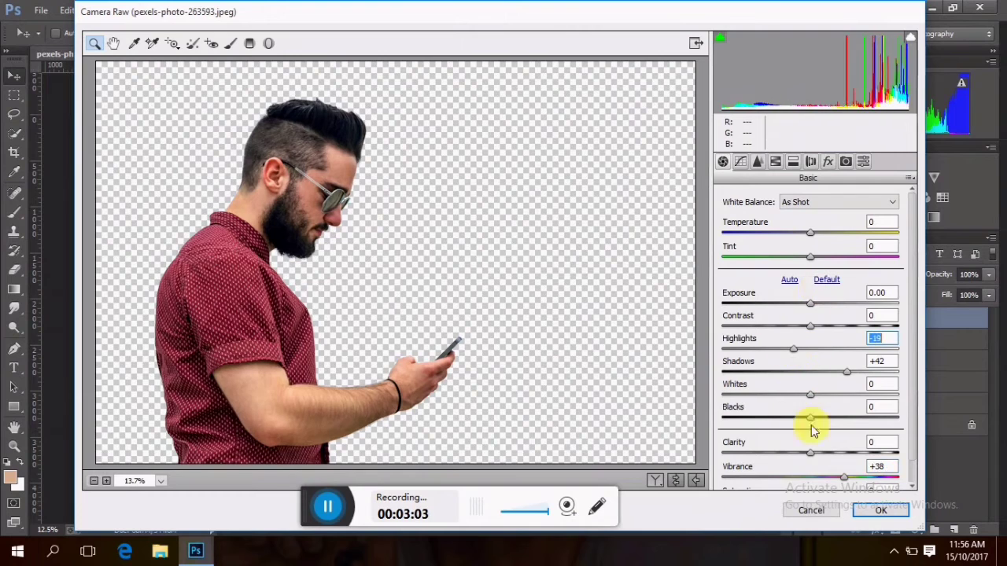
Adjust the Oranges in the HSL settings, with Luminance at +47, and apply the Camera Raw Filter.
{"action": "left_click", "coordinate": [775, 162]}
{"action": "left_click_drag", "start_coordinate": [817, 291], "coordinate": [863, 295]}
{"action": "left_click", "coordinate": [769, 221]}
{"action": "left_click", "coordinate": [808, 218]}
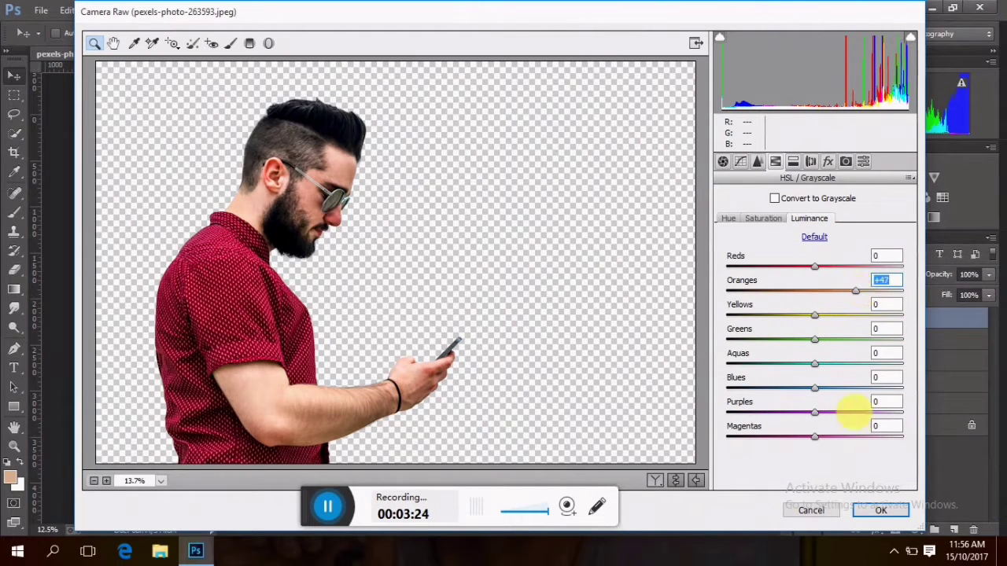
{"action": "left_click", "coordinate": [880, 509]}
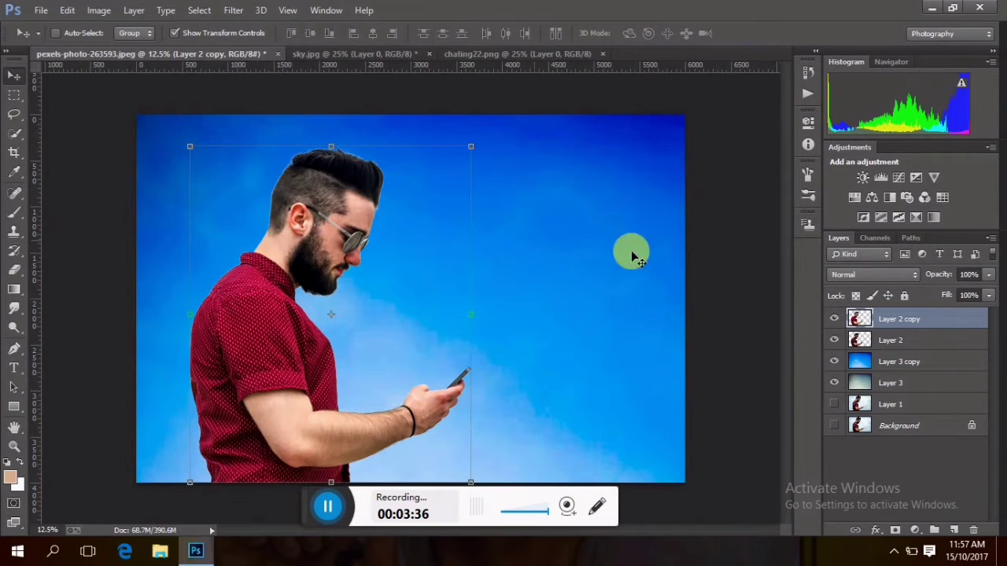
Duplicate Layer 2 copy and prepare the Smudge tool with a 73 px brush for retouching the man's hair.
{"action": "key", "text": "ctrl+plus"}
{"action": "key", "text": "ctrl+plus"}
{"action": "key", "text": "ctrl+plus"}
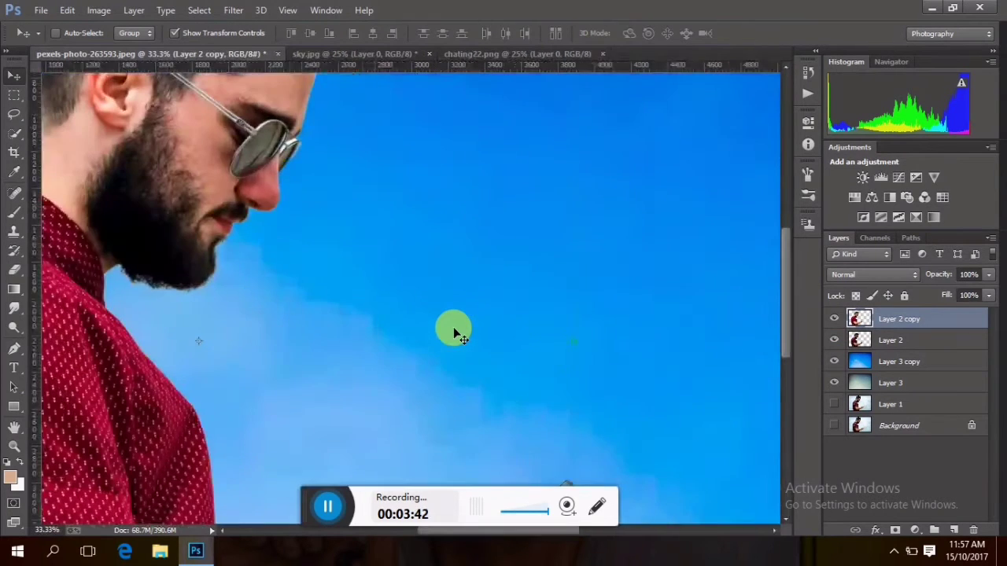
{"action": "left_click_drag", "start_coordinate": [543, 530], "coordinate": [500, 529]}
{"action": "left_click_drag", "start_coordinate": [785, 260], "coordinate": [785, 208]}
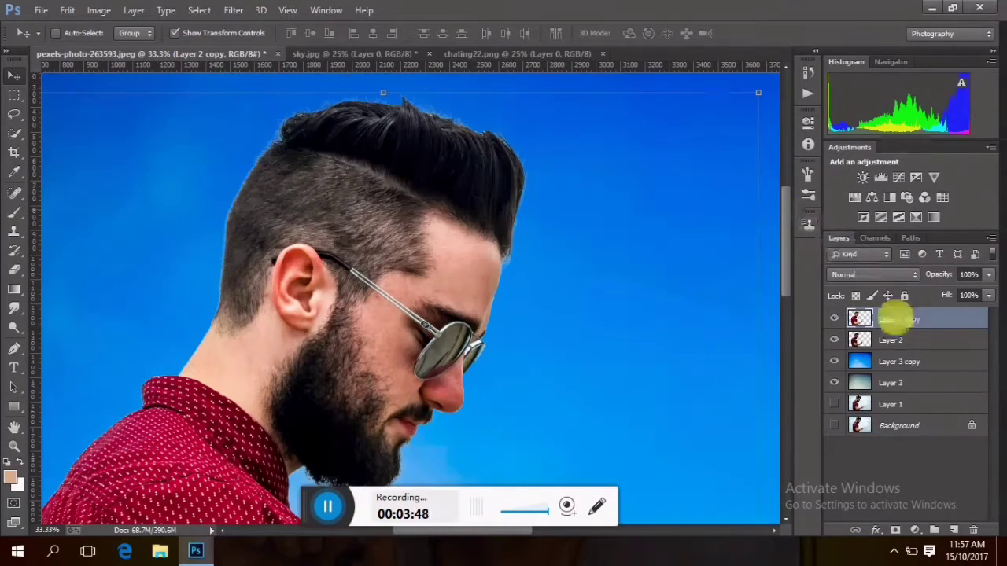
{"action": "left_click", "coordinate": [14, 308]}
{"action": "mouse_move", "coordinate": [903, 318]}
{"action": "left_mouse_down"}
{"action": "mouse_move", "coordinate": [905, 378]}
{"action": "mouse_move", "coordinate": [955, 531]}
{"action": "left_mouse_up"}
{"action": "left_click", "coordinate": [76, 33]}
{"action": "left_click_drag", "start_coordinate": [118, 79], "coordinate": [111, 80]}
{"action": "key", "text": "Return"}
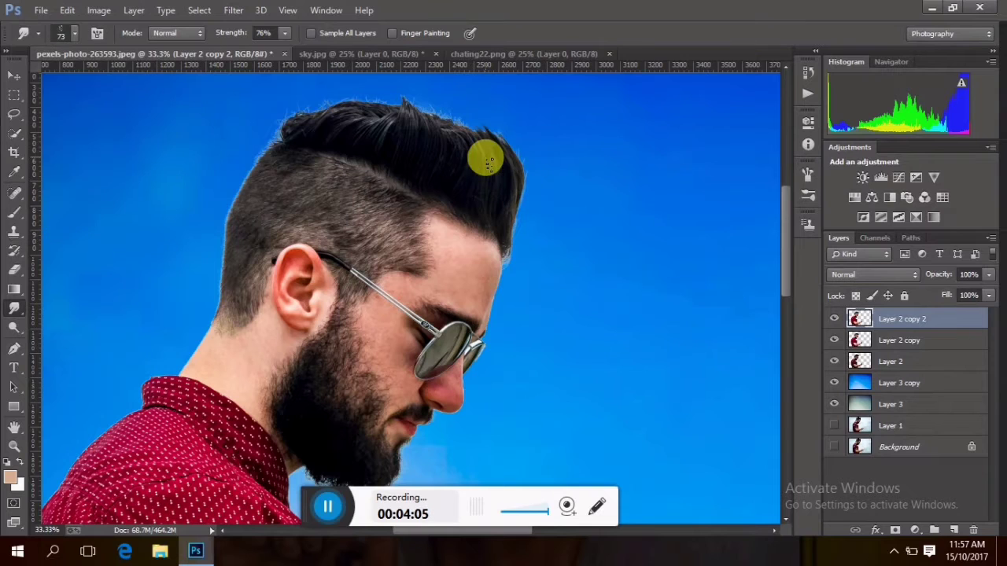
Smudge the man's hair upward along its top edge to form fuller, smoother strands.
{"action": "mouse_move", "coordinate": [487, 149]}
{"action": "left_mouse_down"}
{"action": "mouse_move", "coordinate": [461, 124]}
{"action": "mouse_move", "coordinate": [484, 147]}
{"action": "mouse_move", "coordinate": [454, 141]}
{"action": "mouse_move", "coordinate": [427, 112]}
{"action": "mouse_move", "coordinate": [459, 146]}
{"action": "mouse_move", "coordinate": [430, 104]}
{"action": "left_mouse_up"}
{"action": "mouse_move", "coordinate": [445, 139]}
{"action": "left_mouse_down"}
{"action": "mouse_move", "coordinate": [470, 123]}
{"action": "mouse_move", "coordinate": [482, 153]}
{"action": "mouse_move", "coordinate": [457, 130]}
{"action": "mouse_move", "coordinate": [397, 124]}
{"action": "mouse_move", "coordinate": [404, 117]}
{"action": "mouse_move", "coordinate": [388, 99]}
{"action": "mouse_move", "coordinate": [454, 142]}
{"action": "mouse_move", "coordinate": [411, 100]}
{"action": "mouse_move", "coordinate": [469, 142]}
{"action": "mouse_move", "coordinate": [440, 113]}
{"action": "mouse_move", "coordinate": [451, 137]}
{"action": "mouse_move", "coordinate": [520, 182]}
{"action": "mouse_move", "coordinate": [511, 140]}
{"action": "mouse_move", "coordinate": [513, 167]}
{"action": "mouse_move", "coordinate": [500, 141]}
{"action": "mouse_move", "coordinate": [291, 141]}
{"action": "mouse_move", "coordinate": [380, 123]}
{"action": "mouse_move", "coordinate": [290, 136]}
{"action": "mouse_move", "coordinate": [304, 98]}
{"action": "mouse_move", "coordinate": [292, 141]}
{"action": "mouse_move", "coordinate": [314, 104]}
{"action": "mouse_move", "coordinate": [306, 136]}
{"action": "mouse_move", "coordinate": [320, 97]}
{"action": "mouse_move", "coordinate": [317, 140]}
{"action": "mouse_move", "coordinate": [335, 112]}
{"action": "mouse_move", "coordinate": [332, 123]}
{"action": "mouse_move", "coordinate": [314, 127]}
{"action": "mouse_move", "coordinate": [326, 100]}
{"action": "mouse_move", "coordinate": [313, 134]}
{"action": "mouse_move", "coordinate": [384, 133]}
{"action": "mouse_move", "coordinate": [388, 147]}
{"action": "mouse_move", "coordinate": [370, 98]}
{"action": "mouse_move", "coordinate": [379, 132]}
{"action": "mouse_move", "coordinate": [359, 105]}
{"action": "mouse_move", "coordinate": [363, 114]}
{"action": "mouse_move", "coordinate": [338, 134]}
{"action": "mouse_move", "coordinate": [350, 93]}
{"action": "mouse_move", "coordinate": [324, 131]}
{"action": "mouse_move", "coordinate": [334, 102]}
{"action": "left_mouse_up"}
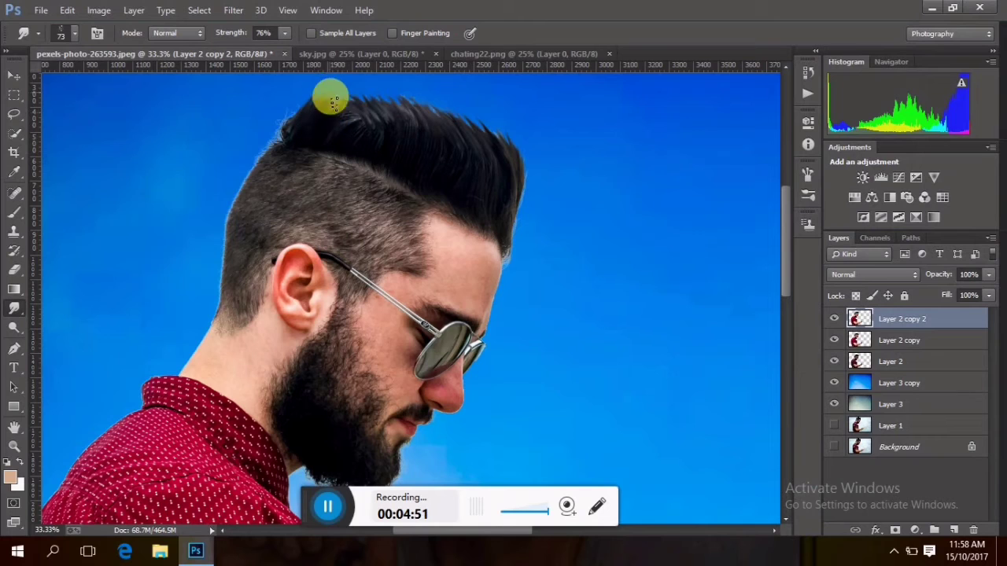
{"action": "mouse_move", "coordinate": [355, 138]}
{"action": "left_mouse_down"}
{"action": "mouse_move", "coordinate": [368, 102]}
{"action": "mouse_move", "coordinate": [395, 124]}
{"action": "mouse_move", "coordinate": [377, 96]}
{"action": "mouse_move", "coordinate": [402, 135]}
{"action": "mouse_move", "coordinate": [380, 124]}
{"action": "mouse_move", "coordinate": [361, 91]}
{"action": "mouse_move", "coordinate": [364, 139]}
{"action": "left_mouse_up"}
{"action": "left_click_drag", "start_coordinate": [358, 105], "coordinate": [346, 131]}
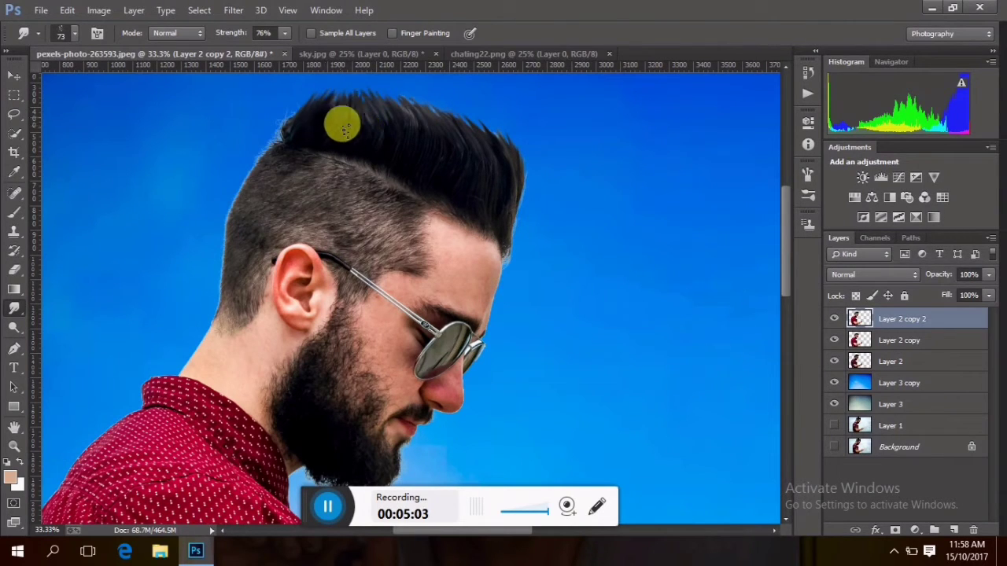
{"action": "left_click_drag", "start_coordinate": [347, 95], "coordinate": [334, 117]}
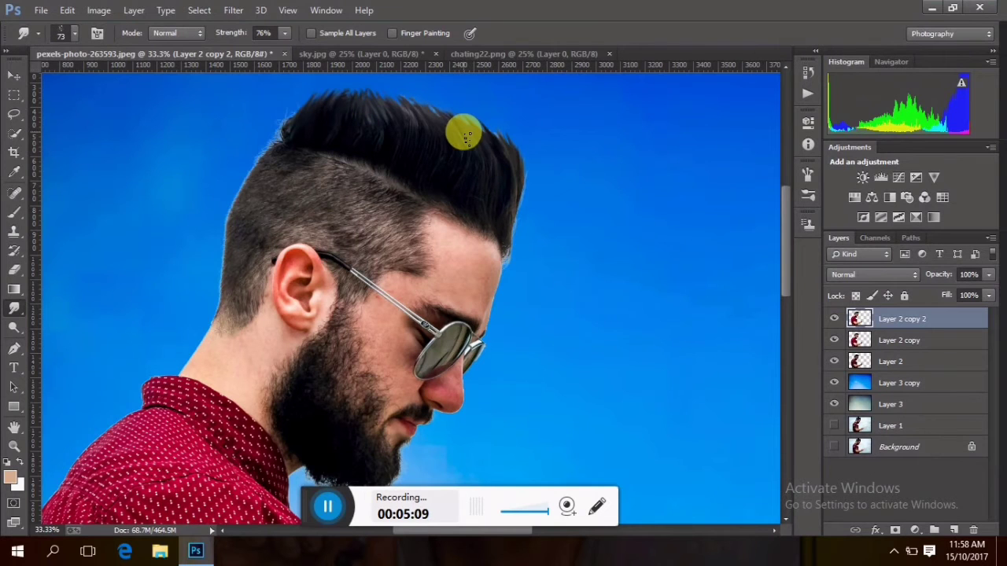
{"action": "key", "text": "ctrl+minus"}
{"action": "key", "text": "ctrl+minus"}
{"action": "key", "text": "ctrl+minus"}
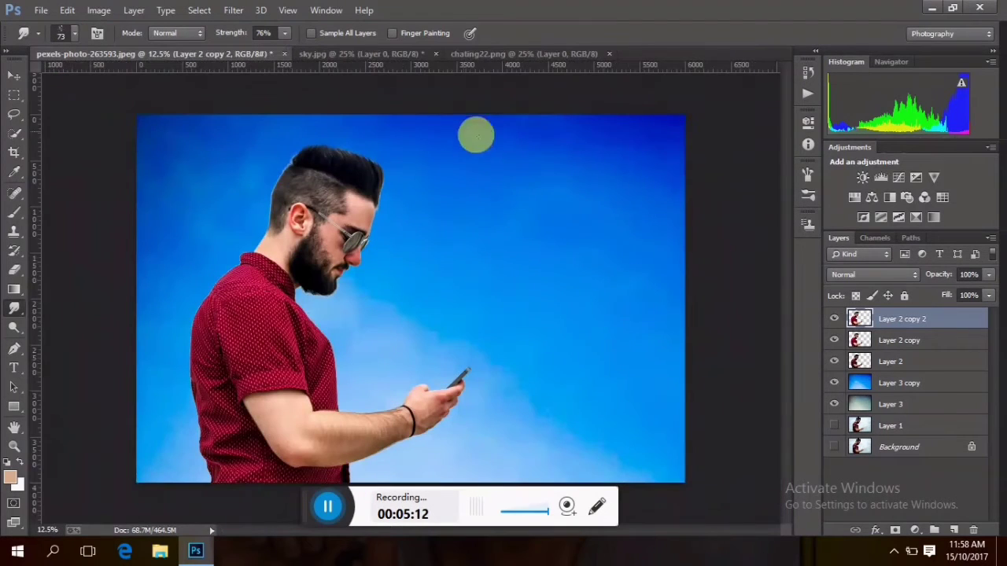
Merge both copies of the man down into Layer 2 and duplicate the merged layer.
{"action": "right_click", "coordinate": [904, 326]}
{"action": "left_click", "coordinate": [693, 425]}
{"action": "right_click", "coordinate": [910, 319]}
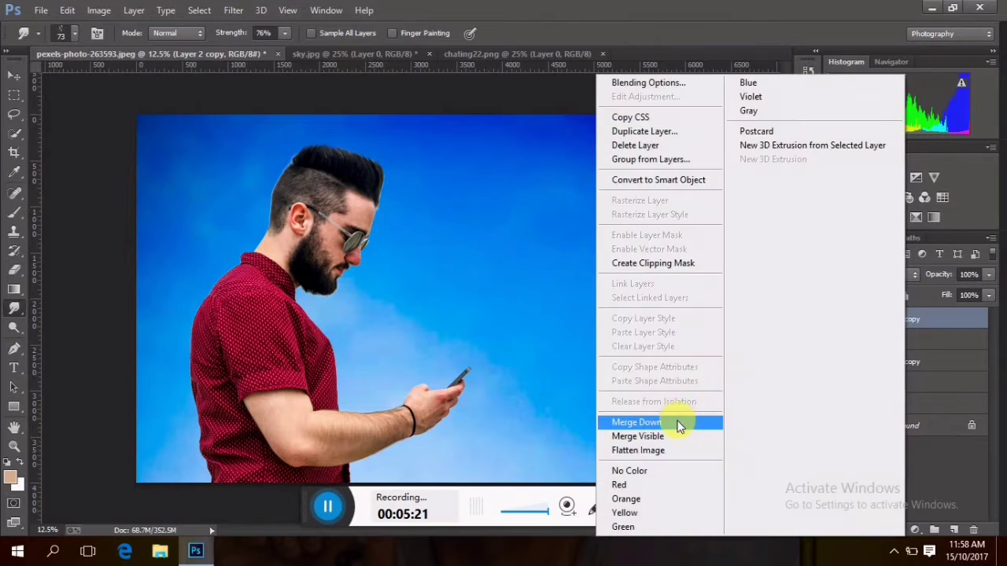
{"action": "left_click", "coordinate": [674, 420]}
{"action": "left_click_drag", "start_coordinate": [895, 312], "coordinate": [954, 530]}
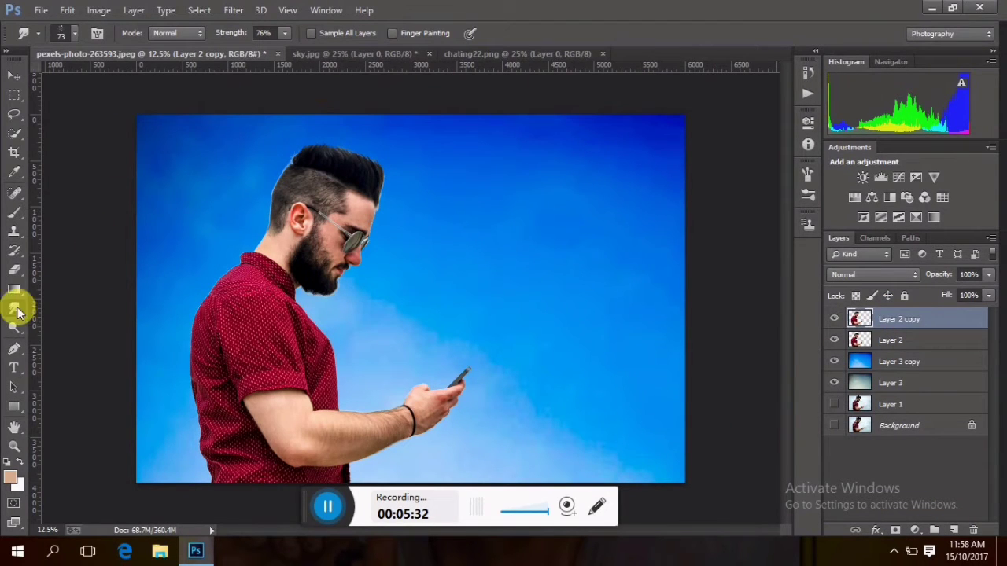
Choose the 104 px brush tip for the Smudge tool and set its size to 177 px.
{"action": "left_click", "coordinate": [74, 33]}
{"action": "left_click_drag", "start_coordinate": [164, 202], "coordinate": [164, 186]}
{"action": "scroll", "coordinate": [165, 185], "scroll_direction": "up", "scroll_amount": 1}
{"action": "left_click", "coordinate": [125, 175]}
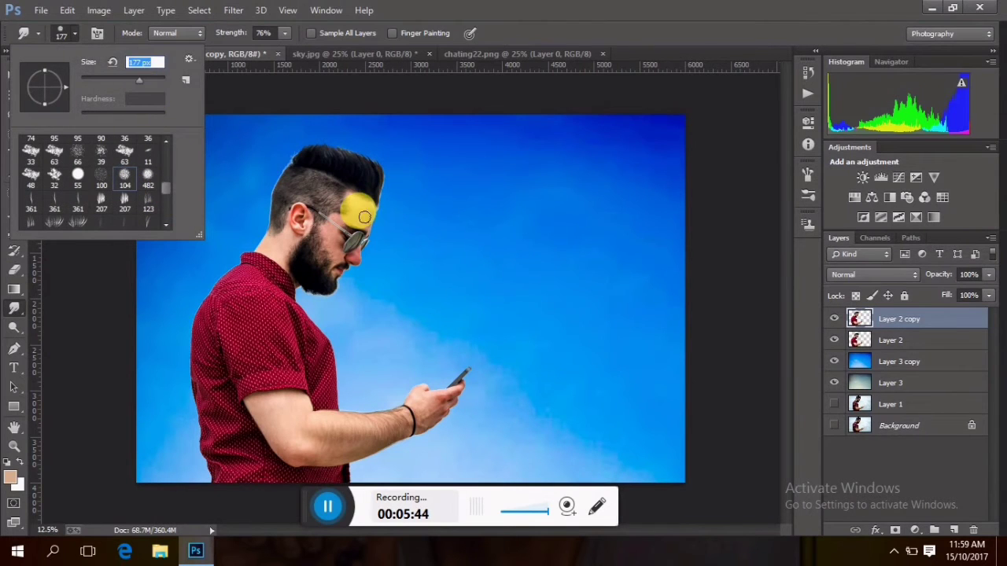
{"action": "key", "text": "Return"}
Smooth the skin on the man's forehead and cheek with the Smudge tool, using brush sizes of 118 px and 75 px.
{"action": "key", "text": "ctrl+plus"}
{"action": "key", "text": "ctrl+plus"}
{"action": "key", "text": "ctrl+plus"}
{"action": "key", "text": "ctrl+plus"}
{"action": "left_click_drag", "start_coordinate": [786, 304], "coordinate": [790, 262]}
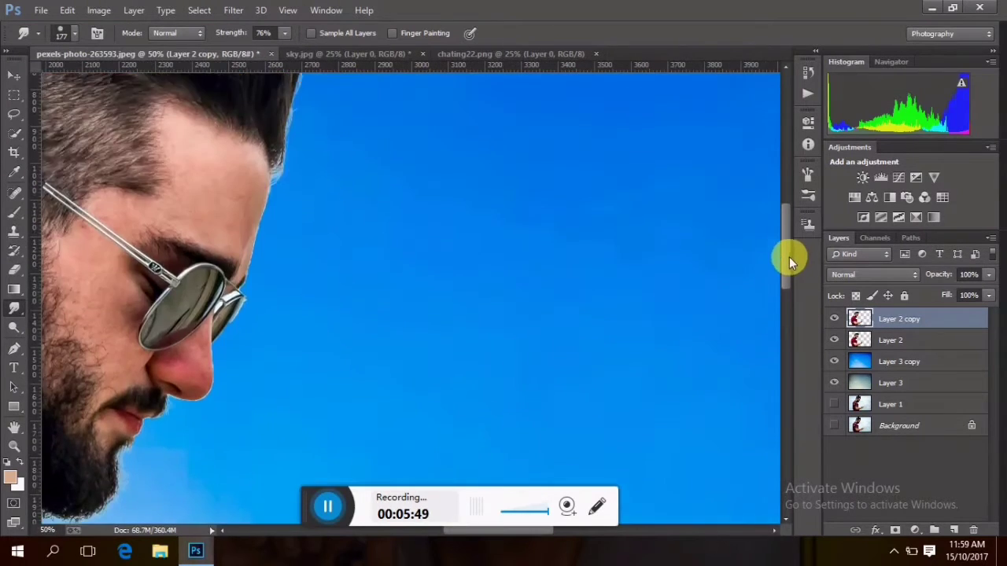
{"action": "left_click_drag", "start_coordinate": [512, 527], "coordinate": [493, 528]}
{"action": "left_click", "coordinate": [74, 33]}
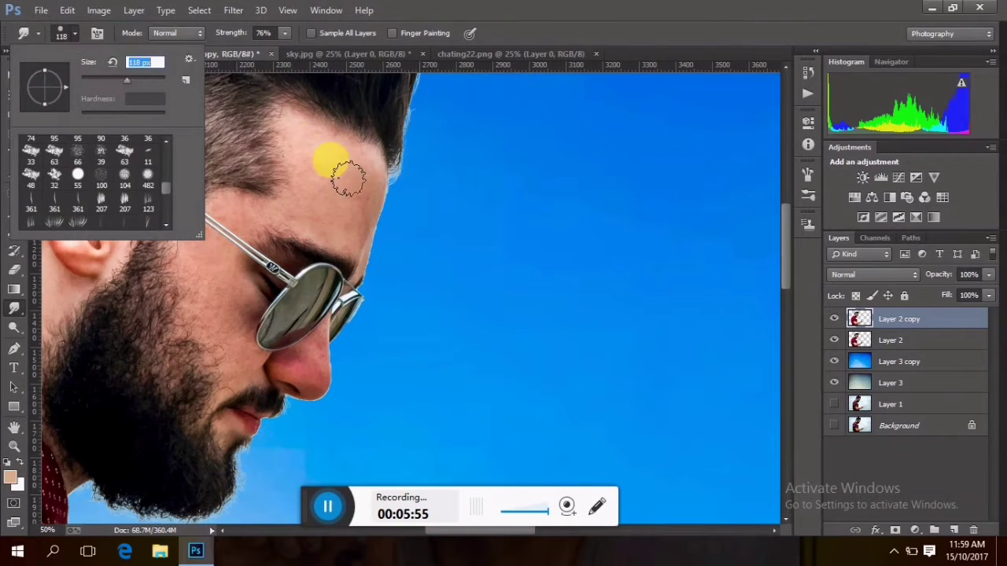
{"action": "key", "text": "Return"}
{"action": "mouse_move", "coordinate": [331, 180]}
{"action": "left_mouse_down"}
{"action": "mouse_move", "coordinate": [387, 206]}
{"action": "mouse_move", "coordinate": [366, 252]}
{"action": "mouse_move", "coordinate": [341, 234]}
{"action": "mouse_move", "coordinate": [368, 204]}
{"action": "mouse_move", "coordinate": [328, 159]}
{"action": "mouse_move", "coordinate": [385, 189]}
{"action": "mouse_move", "coordinate": [332, 157]}
{"action": "mouse_move", "coordinate": [331, 218]}
{"action": "mouse_move", "coordinate": [330, 193]}
{"action": "mouse_move", "coordinate": [347, 234]}
{"action": "mouse_move", "coordinate": [373, 248]}
{"action": "mouse_move", "coordinate": [352, 178]}
{"action": "mouse_move", "coordinate": [389, 198]}
{"action": "mouse_move", "coordinate": [371, 257]}
{"action": "mouse_move", "coordinate": [363, 229]}
{"action": "mouse_move", "coordinate": [296, 230]}
{"action": "mouse_move", "coordinate": [357, 184]}
{"action": "mouse_move", "coordinate": [335, 222]}
{"action": "mouse_move", "coordinate": [80, 53]}
{"action": "mouse_move", "coordinate": [292, 222]}
{"action": "mouse_move", "coordinate": [254, 212]}
{"action": "mouse_move", "coordinate": [286, 230]}
{"action": "mouse_move", "coordinate": [245, 226]}
{"action": "mouse_move", "coordinate": [234, 221]}
{"action": "mouse_move", "coordinate": [268, 217]}
{"action": "mouse_move", "coordinate": [233, 215]}
{"action": "mouse_move", "coordinate": [252, 216]}
{"action": "mouse_move", "coordinate": [239, 209]}
{"action": "mouse_move", "coordinate": [273, 230]}
{"action": "mouse_move", "coordinate": [268, 239]}
{"action": "mouse_move", "coordinate": [233, 222]}
{"action": "mouse_move", "coordinate": [262, 239]}
{"action": "mouse_move", "coordinate": [227, 220]}
{"action": "mouse_move", "coordinate": [239, 267]}
{"action": "mouse_move", "coordinate": [218, 250]}
{"action": "mouse_move", "coordinate": [370, 169]}
{"action": "mouse_move", "coordinate": [301, 132]}
{"action": "mouse_move", "coordinate": [333, 160]}
{"action": "mouse_move", "coordinate": [335, 193]}
{"action": "mouse_move", "coordinate": [307, 152]}
{"action": "mouse_move", "coordinate": [363, 181]}
{"action": "mouse_move", "coordinate": [256, 310]}
{"action": "mouse_move", "coordinate": [214, 247]}
{"action": "mouse_move", "coordinate": [236, 270]}
{"action": "mouse_move", "coordinate": [206, 304]}
{"action": "mouse_move", "coordinate": [210, 262]}
{"action": "mouse_move", "coordinate": [236, 325]}
{"action": "mouse_move", "coordinate": [220, 277]}
{"action": "mouse_move", "coordinate": [204, 300]}
{"action": "mouse_move", "coordinate": [205, 273]}
{"action": "mouse_move", "coordinate": [235, 275]}
{"action": "mouse_move", "coordinate": [230, 255]}
{"action": "mouse_move", "coordinate": [262, 316]}
{"action": "mouse_move", "coordinate": [245, 284]}
{"action": "mouse_move", "coordinate": [251, 340]}
{"action": "mouse_move", "coordinate": [266, 363]}
{"action": "mouse_move", "coordinate": [228, 347]}
{"action": "mouse_move", "coordinate": [209, 317]}
{"action": "mouse_move", "coordinate": [233, 291]}
{"action": "left_mouse_up"}
{"action": "left_click", "coordinate": [73, 33]}
{"action": "left_click", "coordinate": [113, 79]}
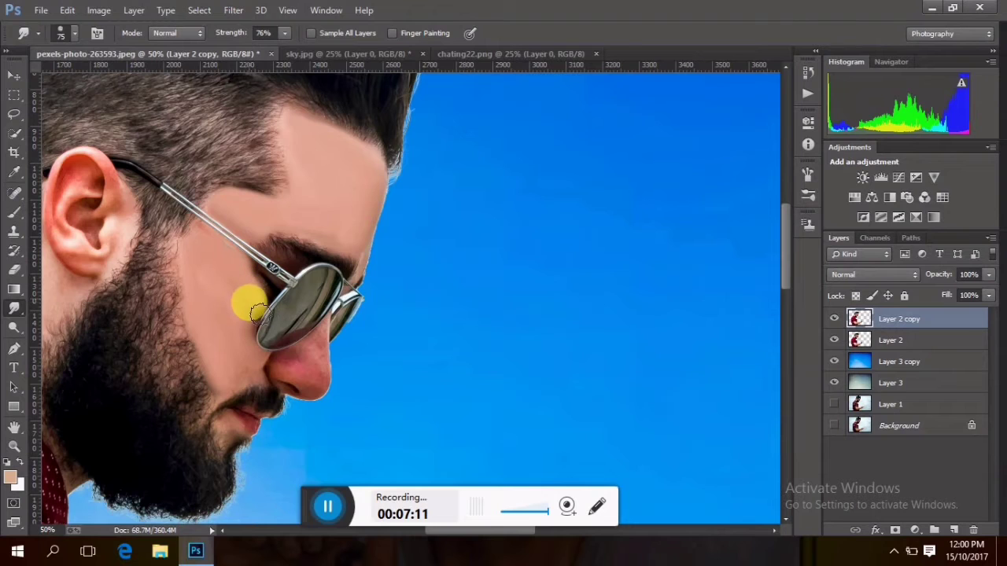
{"action": "left_click", "coordinate": [329, 461]}
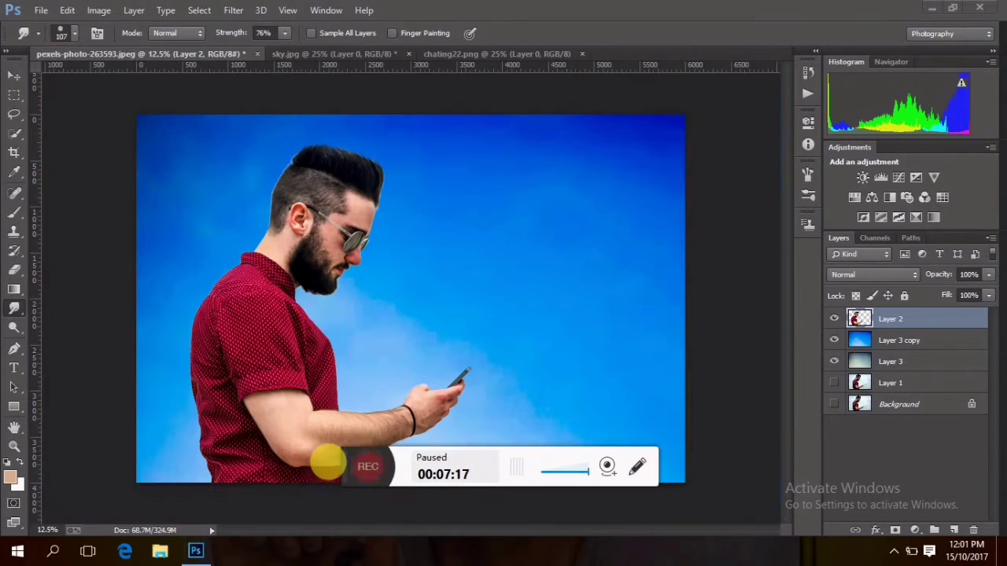
Bring the chat bubbles from chating22.png into the man's photo above Layer 2, in the sky beside the phone.
{"action": "left_click", "coordinate": [885, 316]}
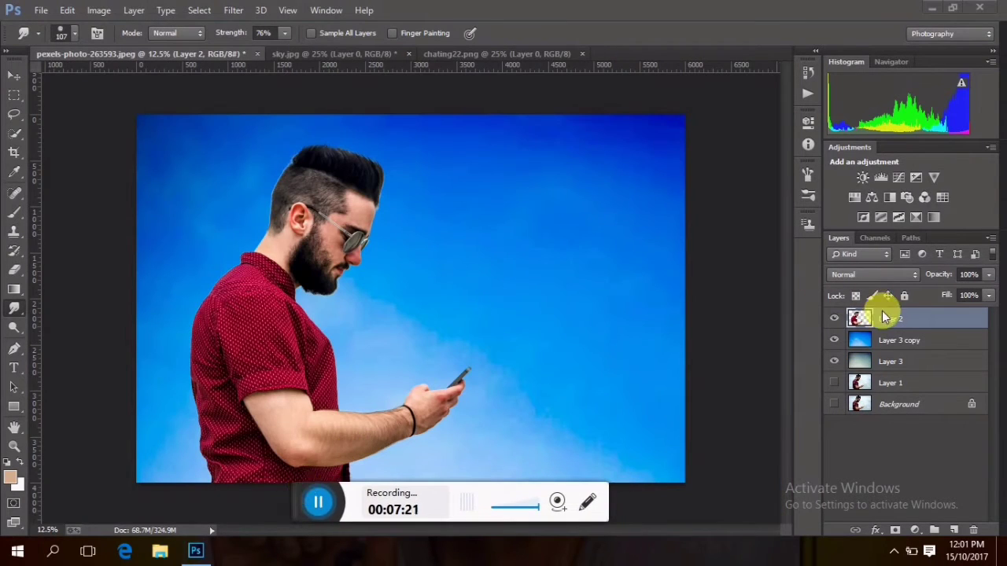
{"action": "left_click", "coordinate": [491, 54]}
{"action": "left_click", "coordinate": [14, 75]}
{"action": "left_click_drag", "start_coordinate": [295, 214], "coordinate": [542, 293]}
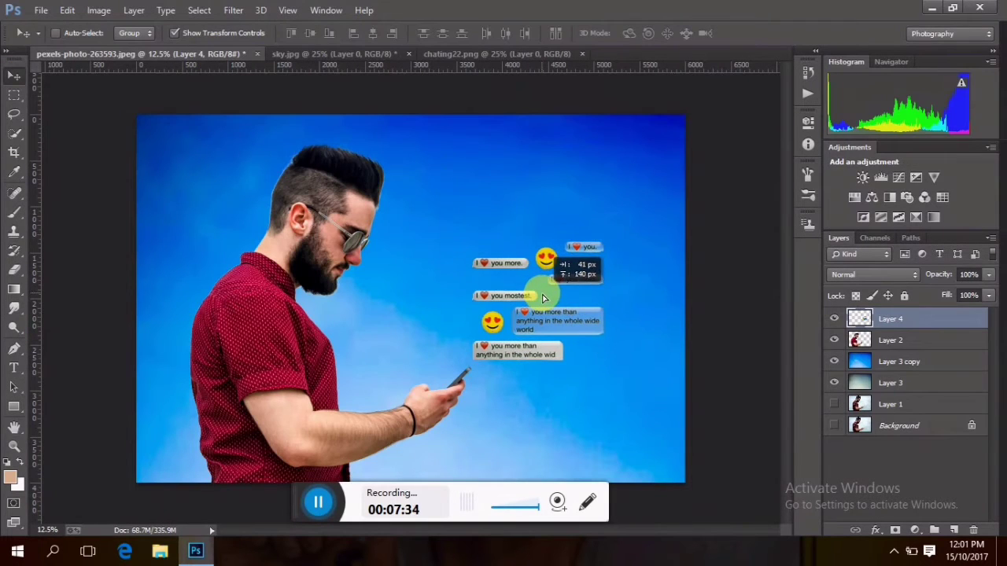
Enlarge the chat bubbles to about 133%, place them just above the phone, and hide the transform controls.
{"action": "left_click_drag", "start_coordinate": [610, 247], "coordinate": [638, 208]}
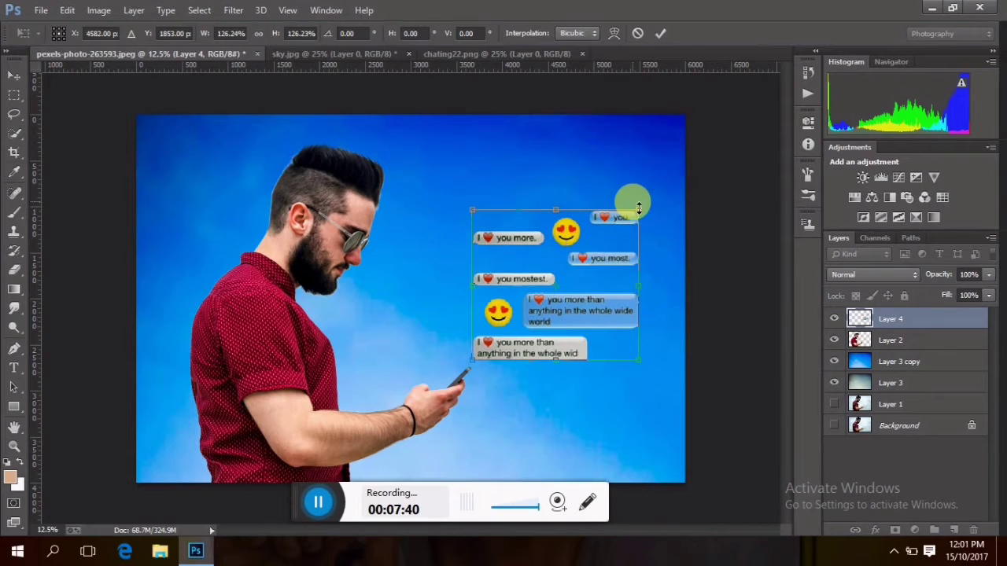
{"action": "left_click_drag", "start_coordinate": [474, 217], "coordinate": [461, 207]}
{"action": "left_click_drag", "start_coordinate": [550, 273], "coordinate": [559, 280]}
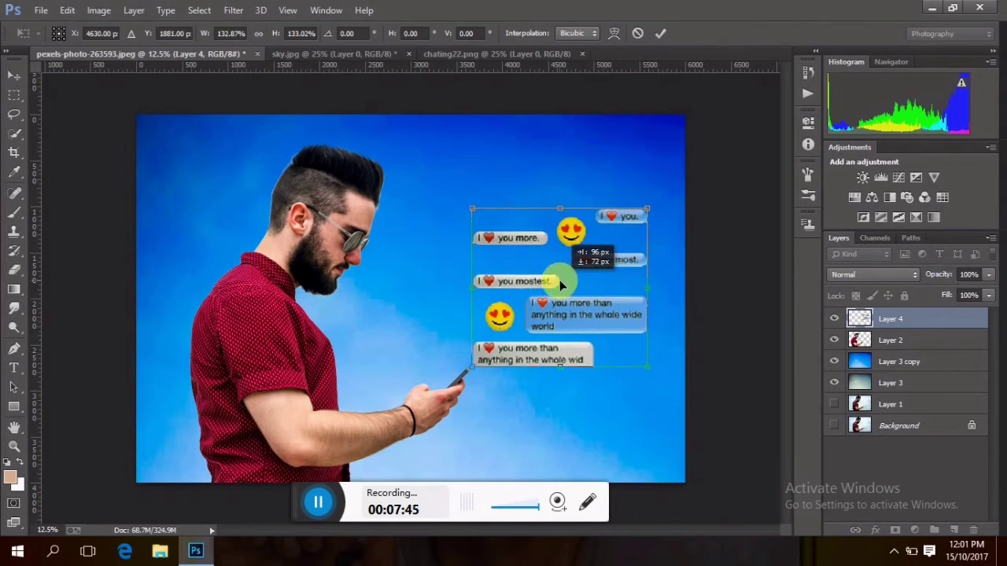
{"action": "left_click", "coordinate": [659, 32]}
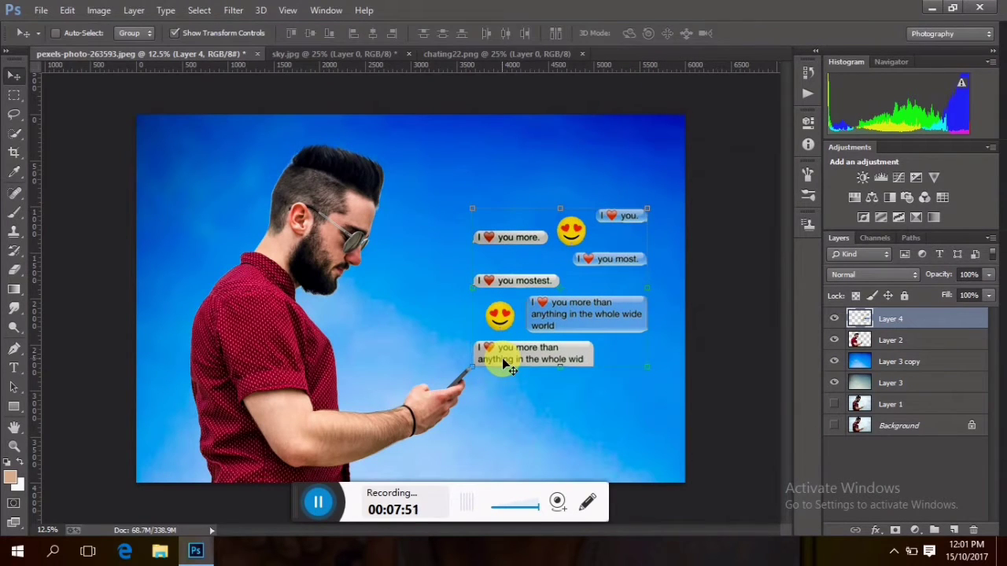
{"action": "left_click", "coordinate": [173, 32]}
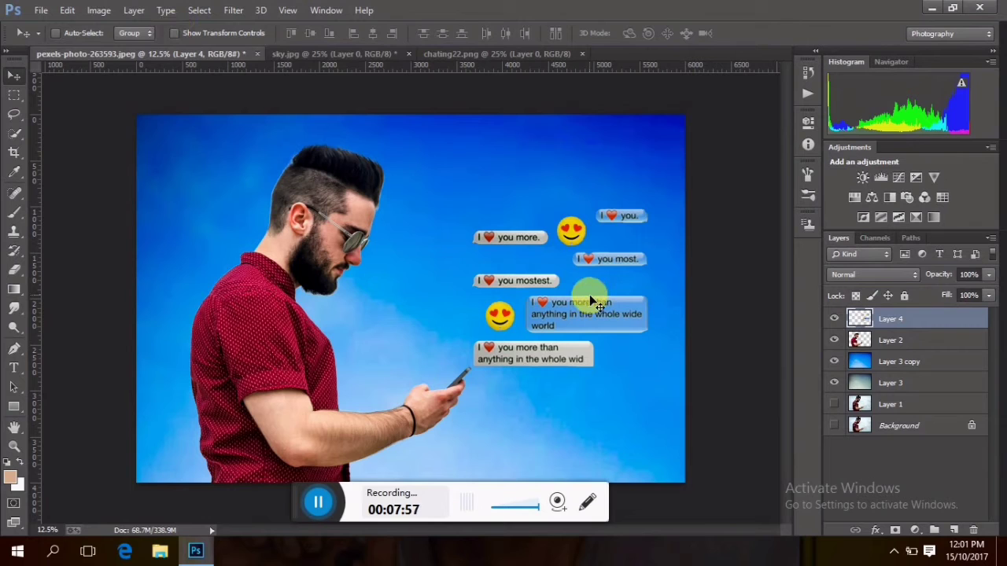
Smooth the man's skin by applying the Imagenomic Portraiture filter with the Default preset to Layer 2, and compare before and after.
{"action": "left_click", "coordinate": [932, 341]}
{"action": "left_click", "coordinate": [233, 9]}
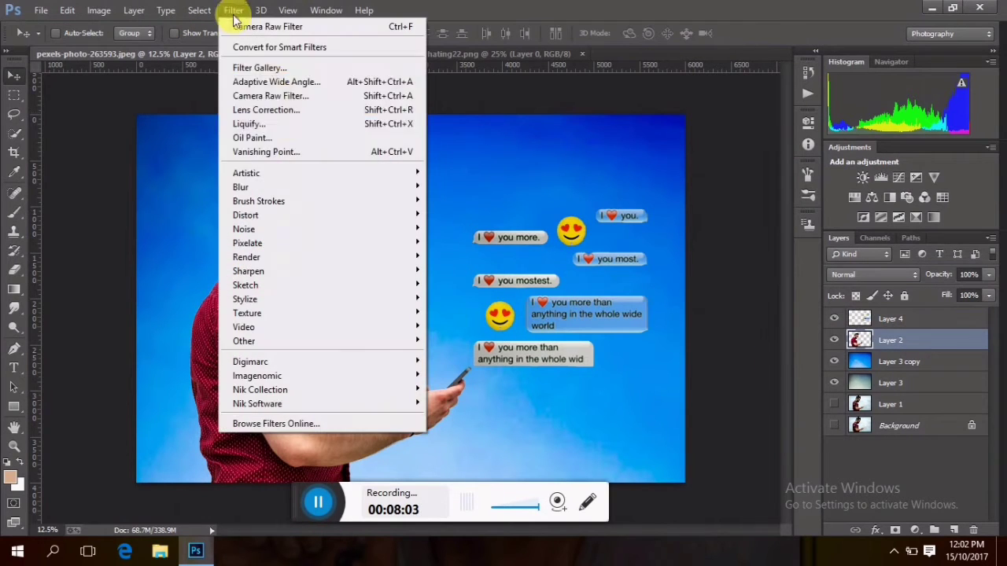
{"action": "mouse_move", "coordinate": [344, 376]}
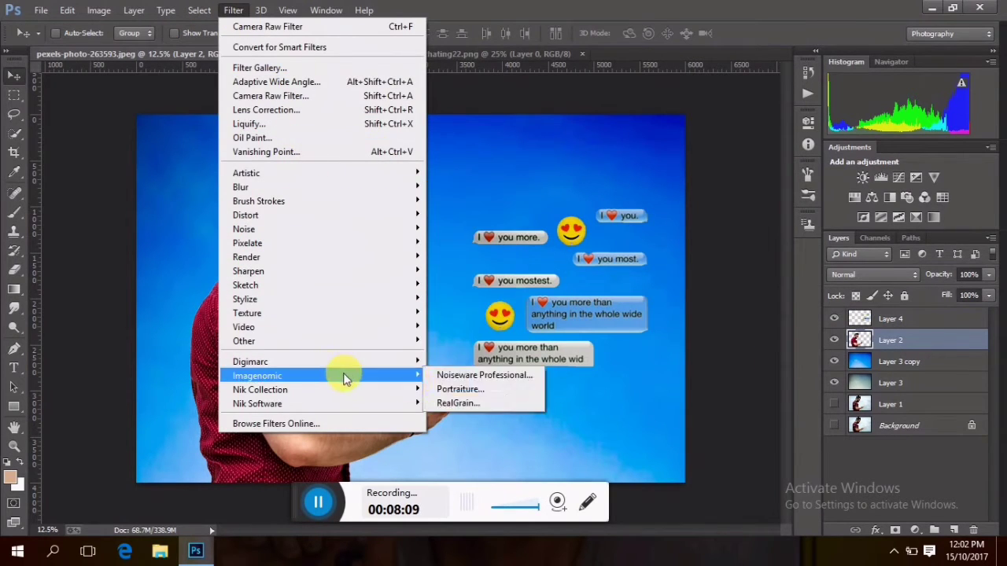
{"action": "left_click", "coordinate": [445, 389]}
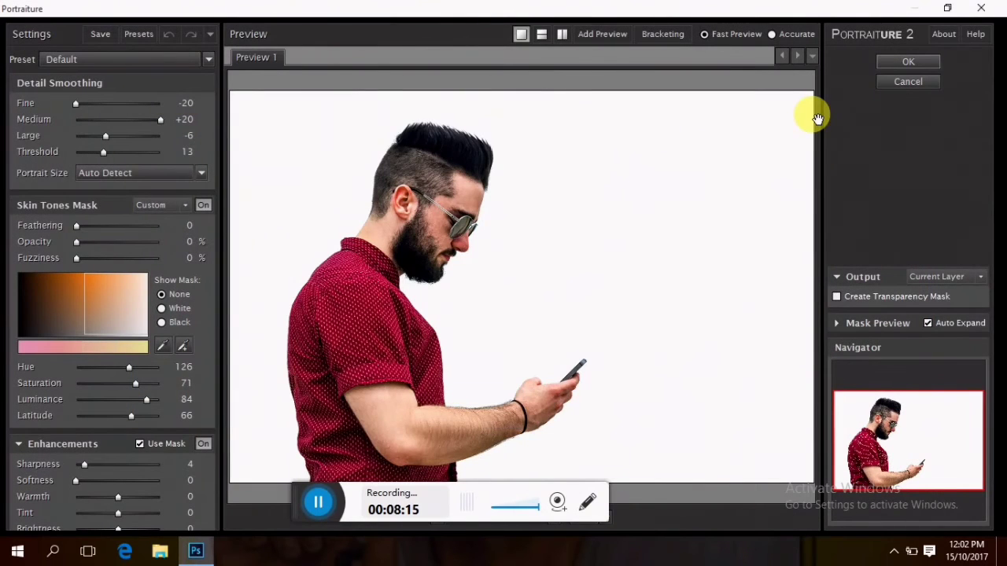
{"action": "left_click", "coordinate": [897, 61]}
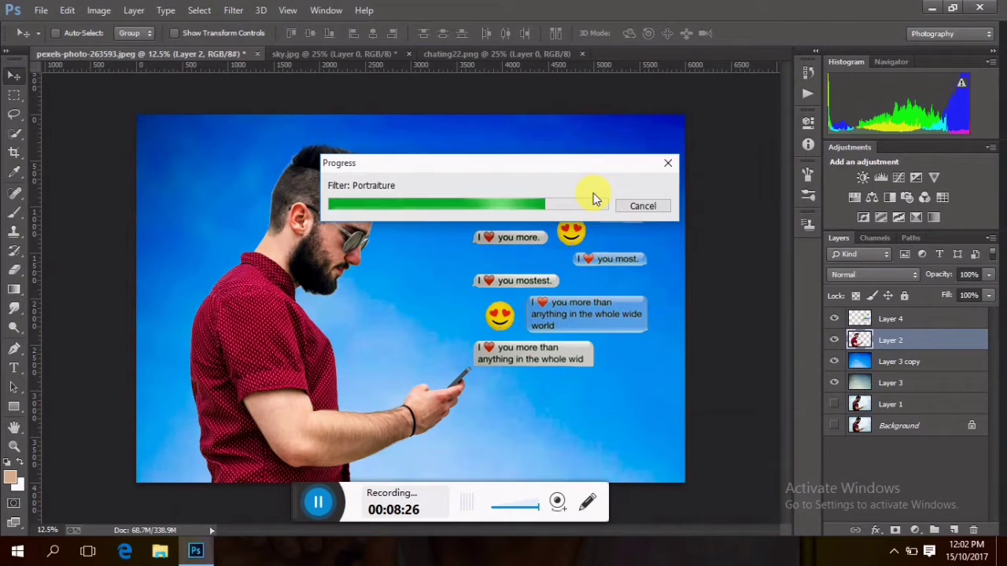
{"action": "left_click", "coordinate": [835, 340]}
{"action": "left_click", "coordinate": [835, 340]}
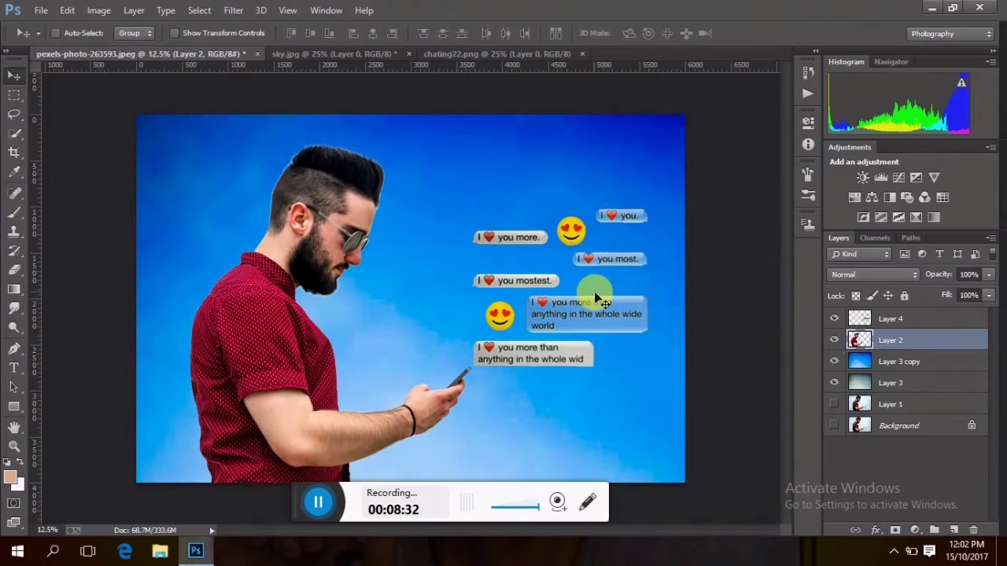
Duplicate Layer 2 and apply a Surface Blur to the copy with a radius of 13 pixels and a threshold of 15 levels.
{"action": "key", "text": "ctrl+j"}
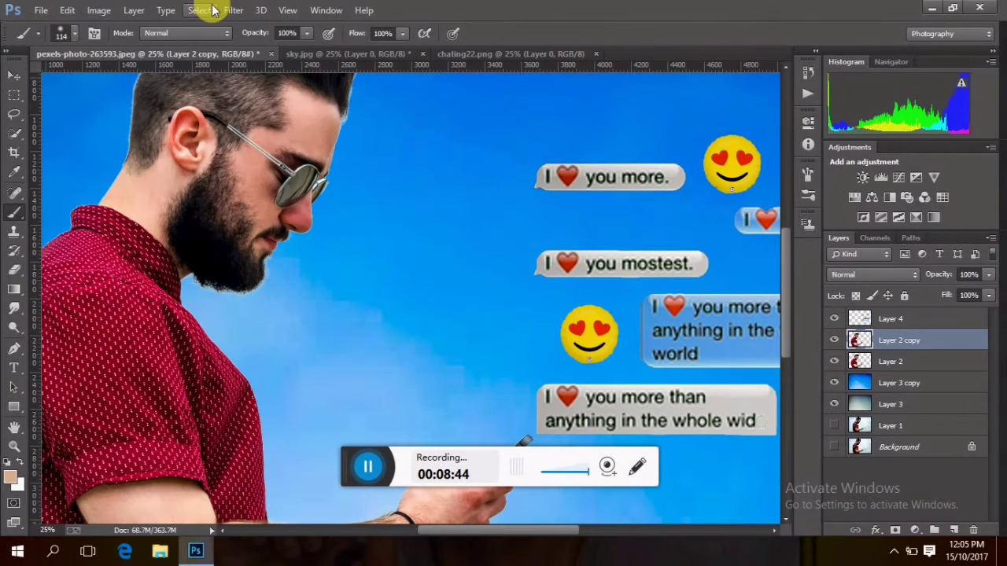
{"action": "left_click", "coordinate": [233, 10]}
{"action": "mouse_move", "coordinate": [377, 193]}
{"action": "left_click", "coordinate": [501, 377]}
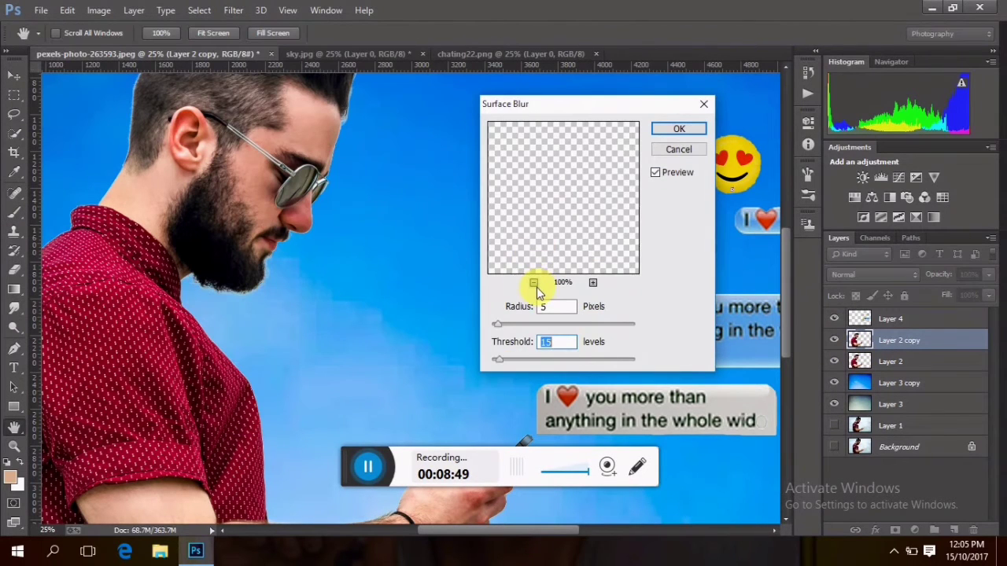
{"action": "left_click", "coordinate": [536, 285]}
{"action": "left_click", "coordinate": [536, 285]}
{"action": "left_click", "coordinate": [535, 284]}
{"action": "left_click", "coordinate": [535, 284]}
{"action": "left_click_drag", "start_coordinate": [520, 183], "coordinate": [567, 247]}
{"action": "left_click", "coordinate": [593, 285]}
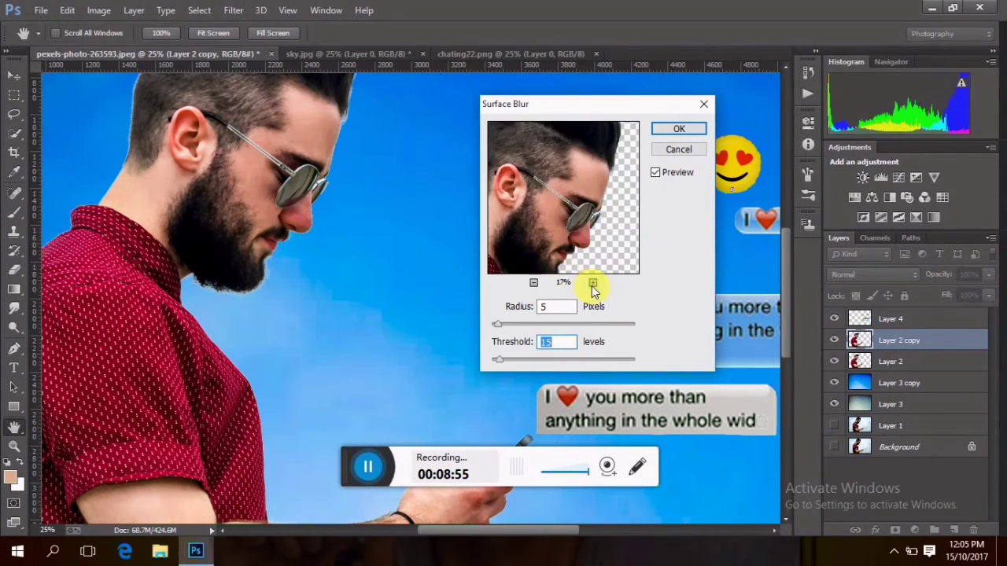
{"action": "left_click", "coordinate": [593, 282]}
{"action": "left_click", "coordinate": [593, 283]}
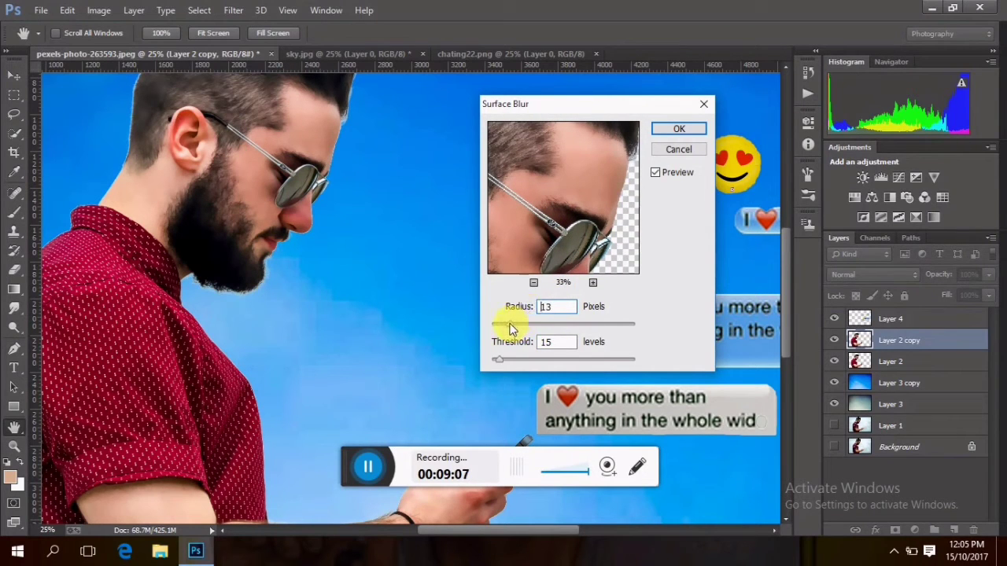
{"action": "left_click", "coordinate": [677, 128]}
{"action": "key", "text": "b"}
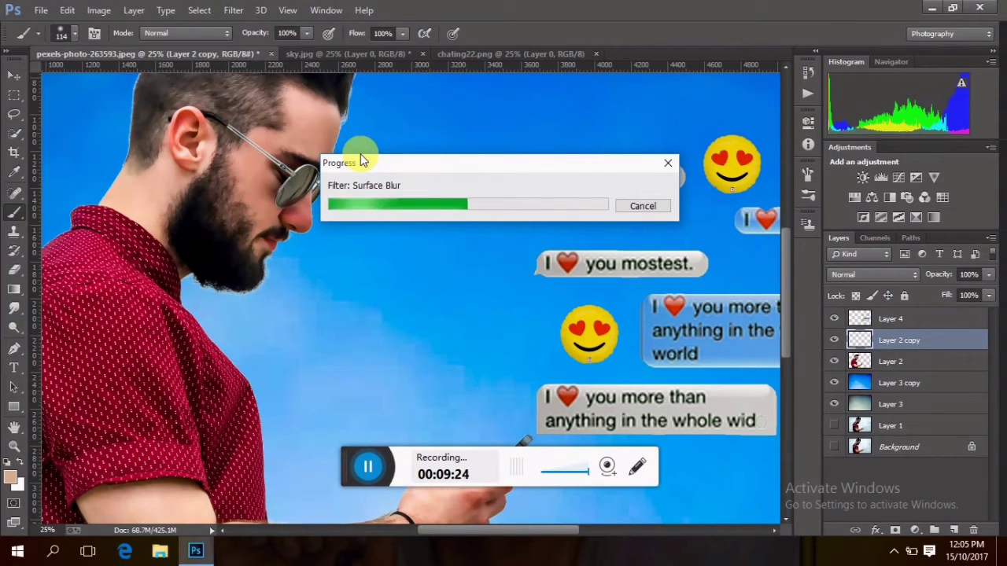
{"action": "left_click_drag", "start_coordinate": [513, 164], "coordinate": [527, 149]}
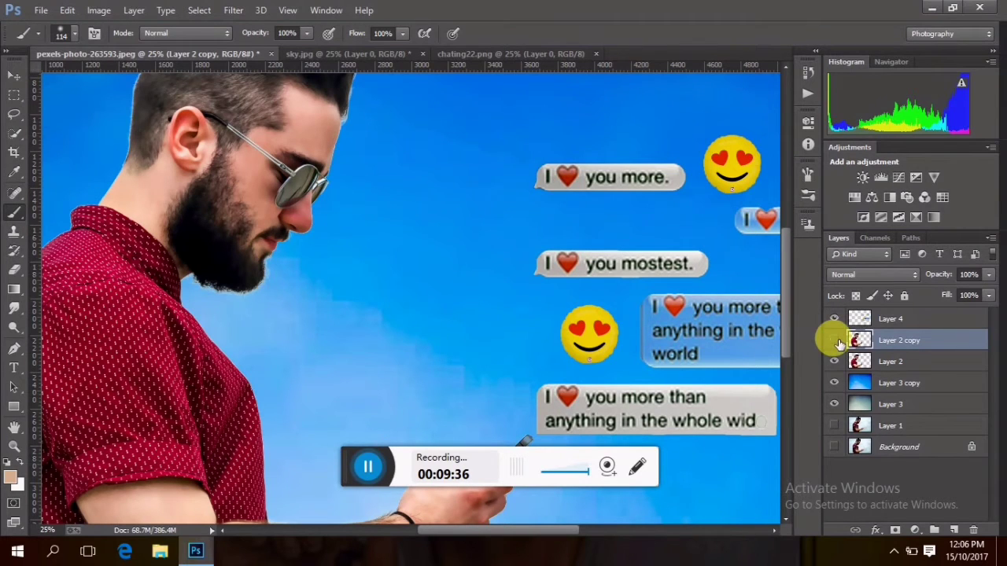
Add a black layer mask to Layer 2 copy and paint white over the skin of the face and neck.
{"action": "left_click", "coordinate": [897, 531]}
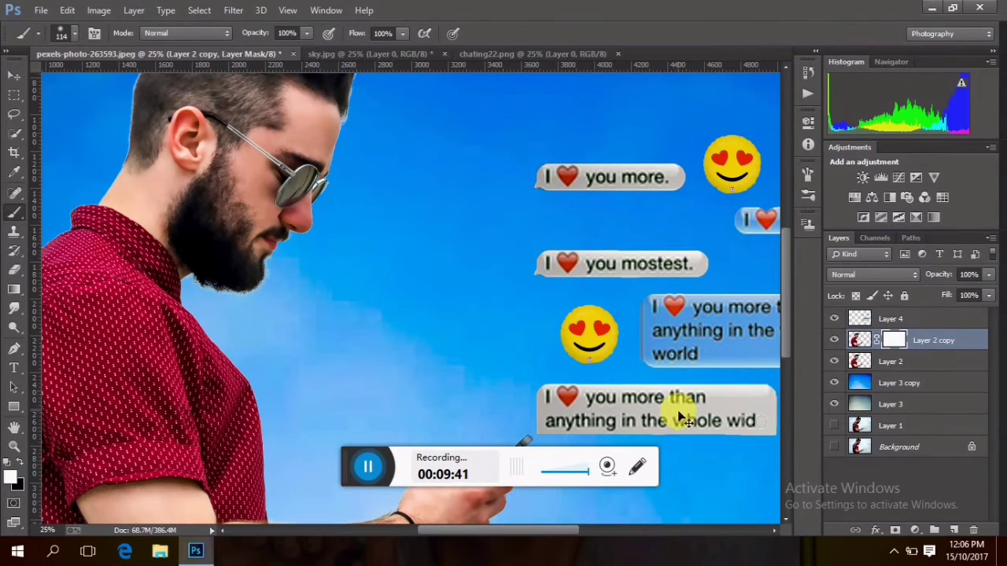
{"action": "left_click_drag", "start_coordinate": [461, 532], "coordinate": [428, 530]}
{"action": "key", "text": "ctrl+plus"}
{"action": "key", "text": "ctrl+plus"}
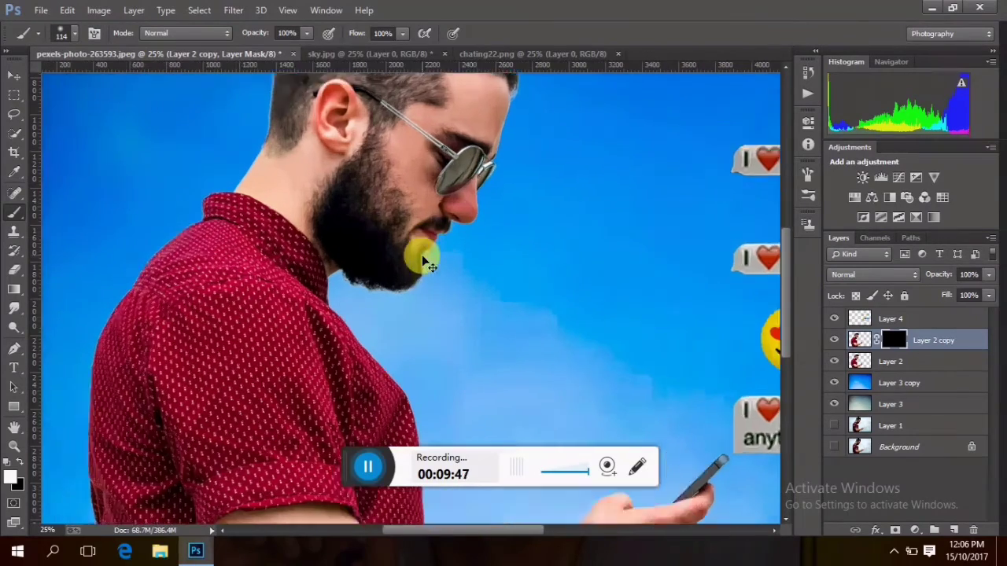
{"action": "left_click_drag", "start_coordinate": [785, 280], "coordinate": [784, 231]}
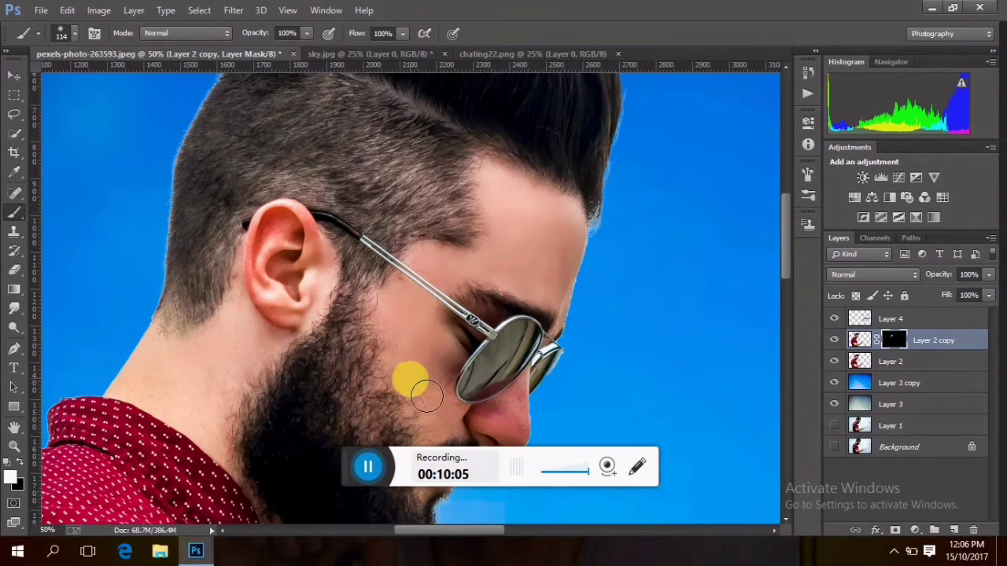
{"action": "left_click_drag", "start_coordinate": [784, 238], "coordinate": [784, 268]}
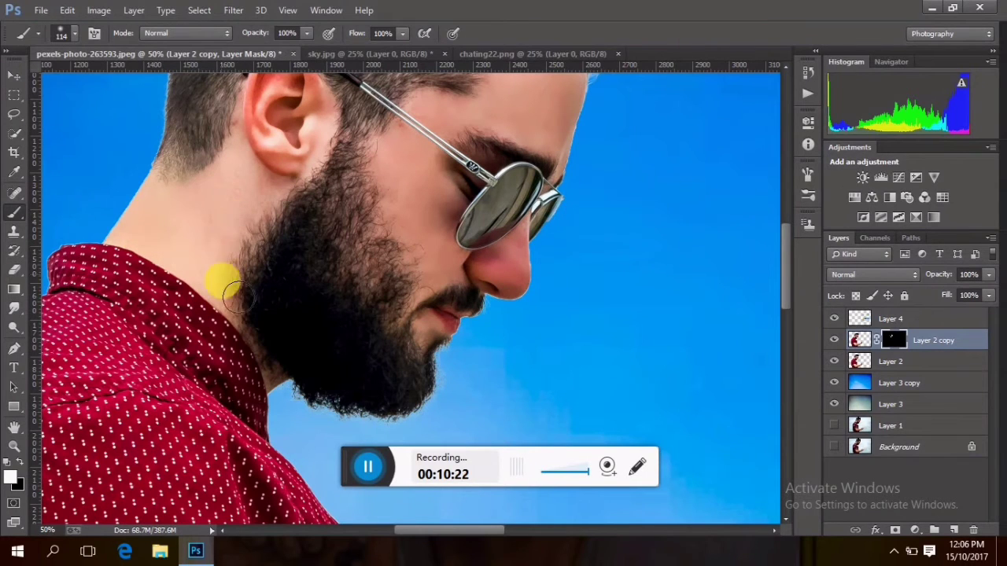
Enlarge the mask brush to 349 px and paint the blur in over the man's arm and hand.
{"action": "left_click_drag", "start_coordinate": [782, 269], "coordinate": [792, 355]}
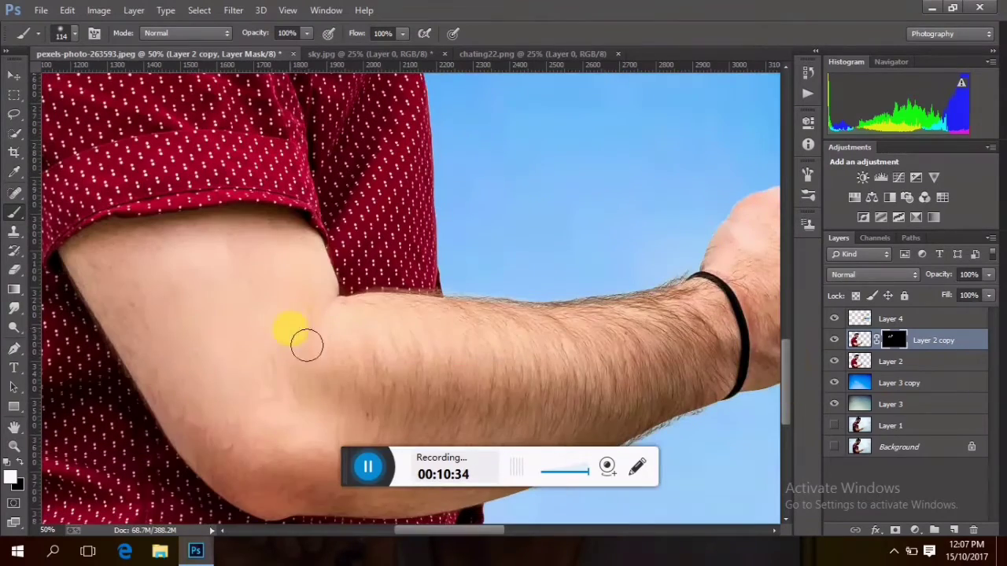
{"action": "left_click", "coordinate": [75, 34]}
{"action": "left_click", "coordinate": [152, 82]}
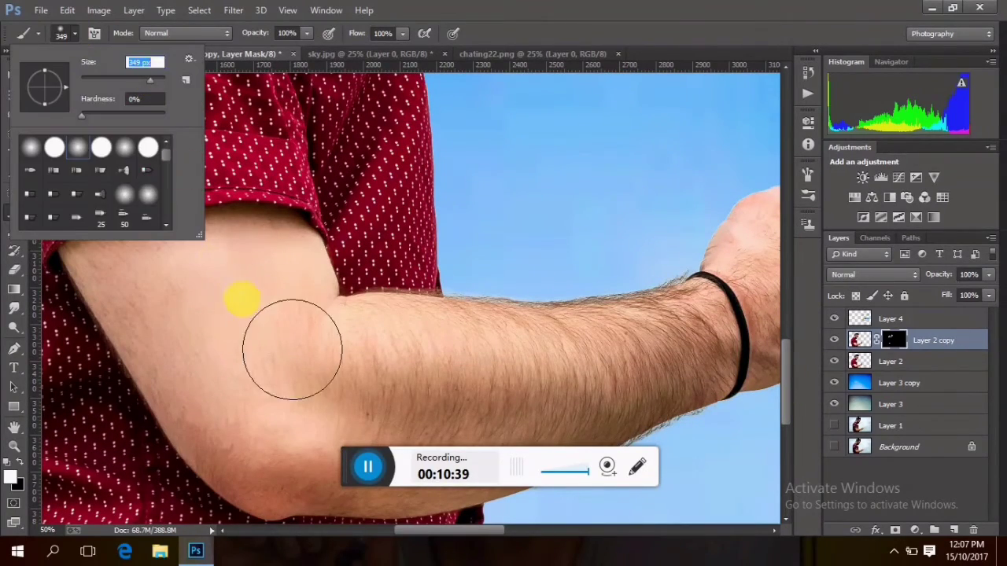
{"action": "mouse_move", "coordinate": [292, 349]}
{"action": "left_mouse_down"}
{"action": "mouse_move", "coordinate": [261, 421]}
{"action": "mouse_move", "coordinate": [312, 368]}
{"action": "mouse_move", "coordinate": [420, 436]}
{"action": "mouse_move", "coordinate": [601, 410]}
{"action": "mouse_move", "coordinate": [692, 423]}
{"action": "mouse_move", "coordinate": [517, 490]}
{"action": "left_mouse_up"}
{"action": "left_click_drag", "start_coordinate": [471, 529], "coordinate": [528, 528]}
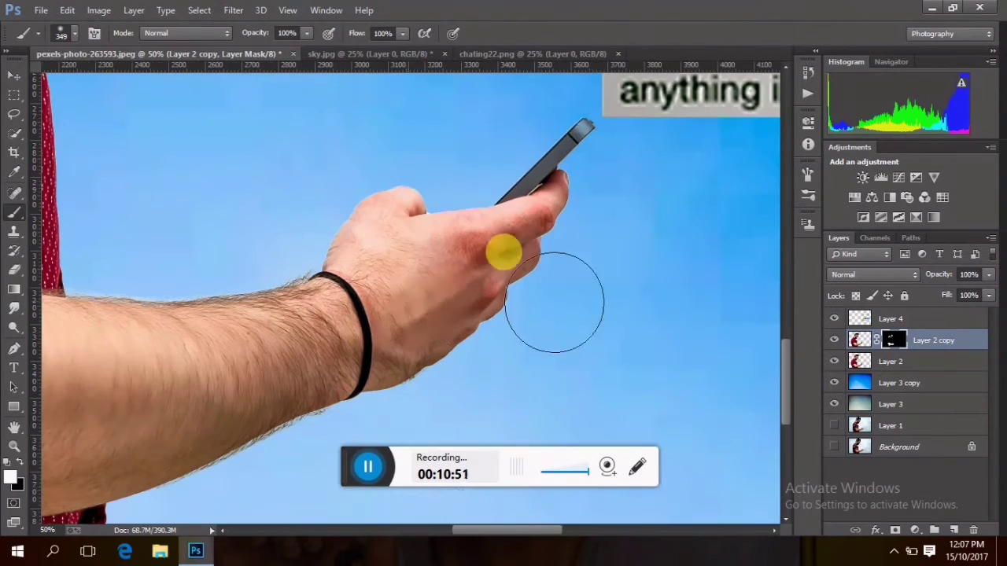
Compare the image with and without the masked Layer 2 copy, and merge it down into Layer 2.
{"action": "key", "text": "ctrl+minus"}
{"action": "key", "text": "ctrl+minus"}
{"action": "key", "text": "ctrl+minus"}
{"action": "key", "text": "ctrl+minus"}
{"action": "key", "text": "ctrl+minus"}
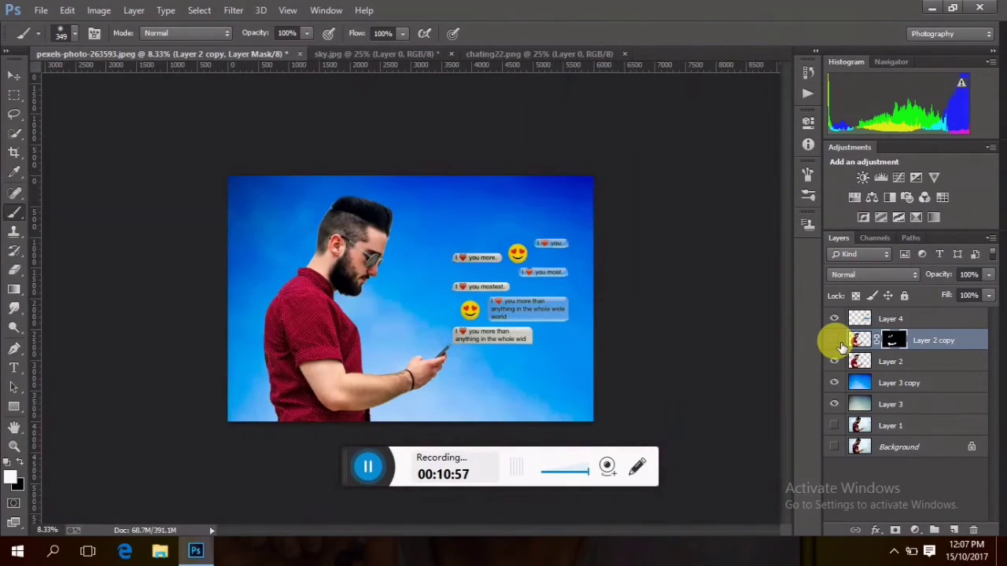
{"action": "right_click", "coordinate": [938, 343]}
{"action": "left_click", "coordinate": [677, 425]}
Duplicate Layer 2, open the copy in the Camera Raw Filter, raise the Shadows slightly and set Blacks to -29.
{"action": "key", "text": "ctrl+plus"}
{"action": "key", "text": "ctrl+plus"}
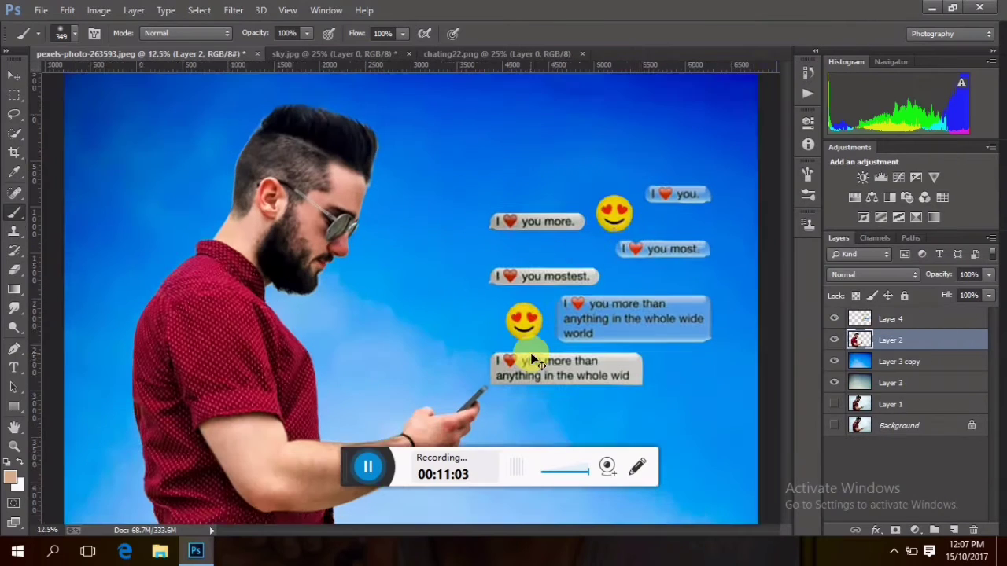
{"action": "left_click_drag", "start_coordinate": [962, 535], "coordinate": [954, 530]}
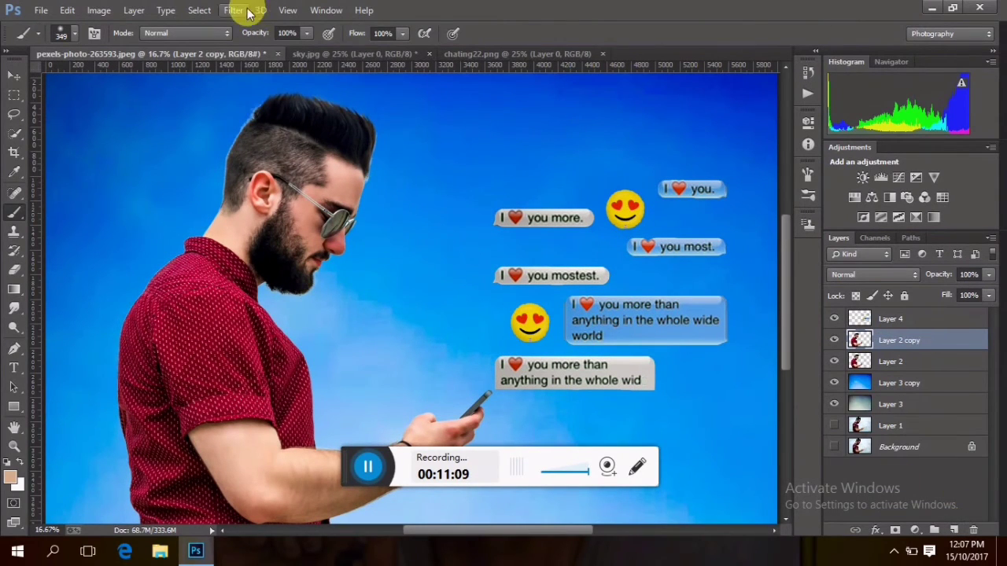
{"action": "left_click", "coordinate": [234, 10]}
{"action": "left_click", "coordinate": [411, 213]}
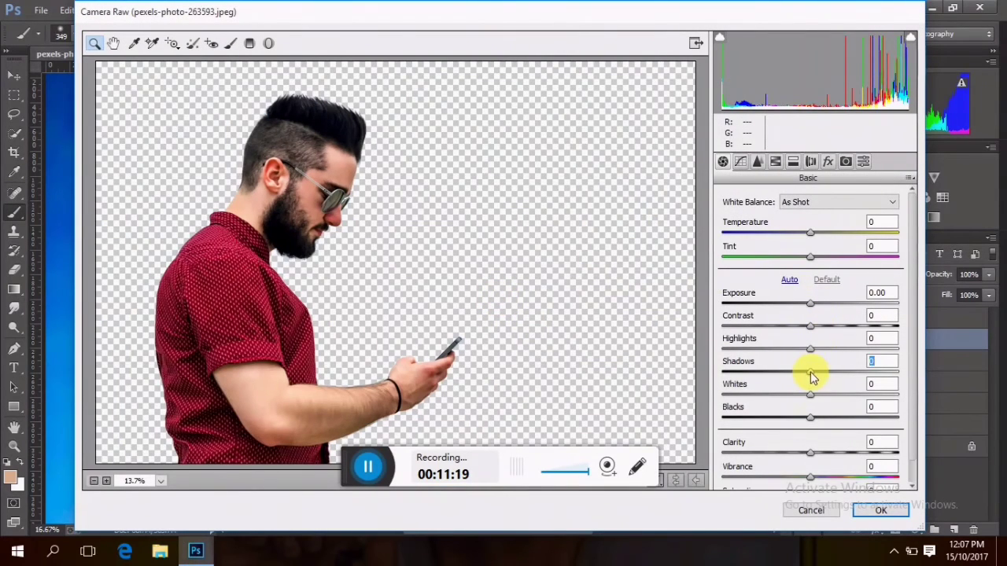
{"action": "left_click_drag", "start_coordinate": [812, 376], "coordinate": [829, 376]}
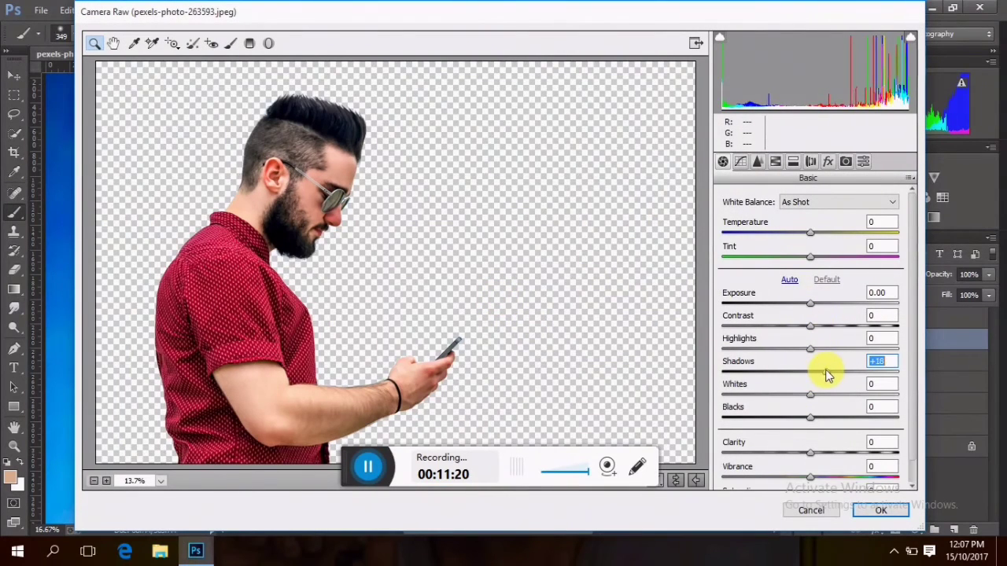
{"action": "left_click_drag", "start_coordinate": [810, 417], "coordinate": [789, 419]}
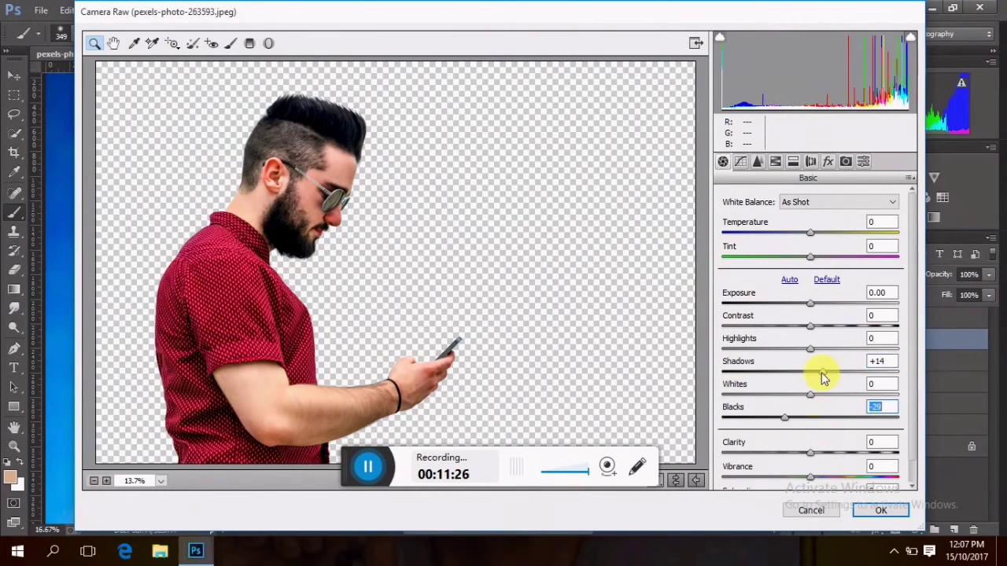
{"action": "left_click_drag", "start_coordinate": [822, 378], "coordinate": [826, 378]}
Raise the Oranges luminance to brighten the skin and apply the Camera Raw adjustments.
{"action": "left_click", "coordinate": [775, 161]}
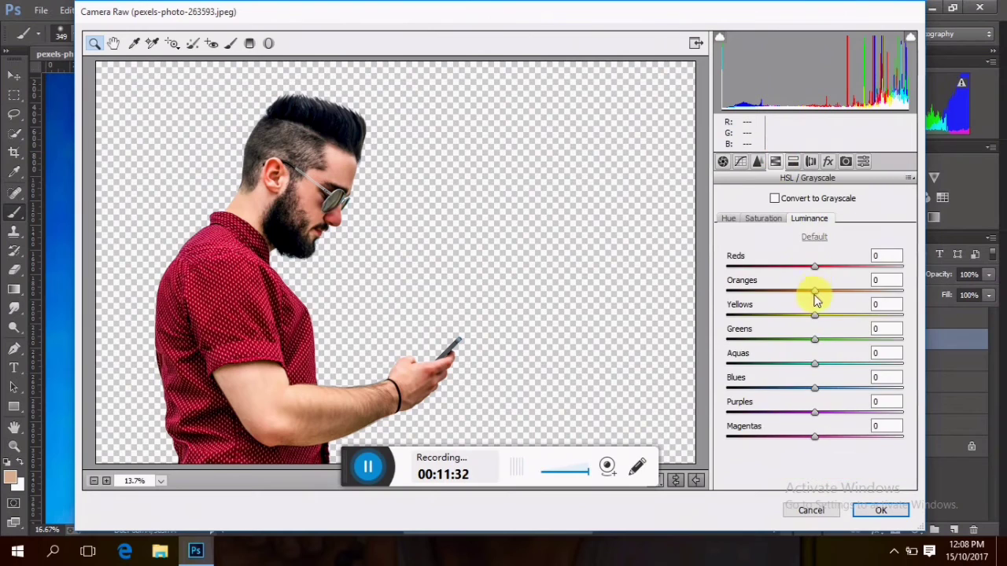
{"action": "left_click_drag", "start_coordinate": [830, 289], "coordinate": [837, 291]}
{"action": "left_click", "coordinate": [873, 510]}
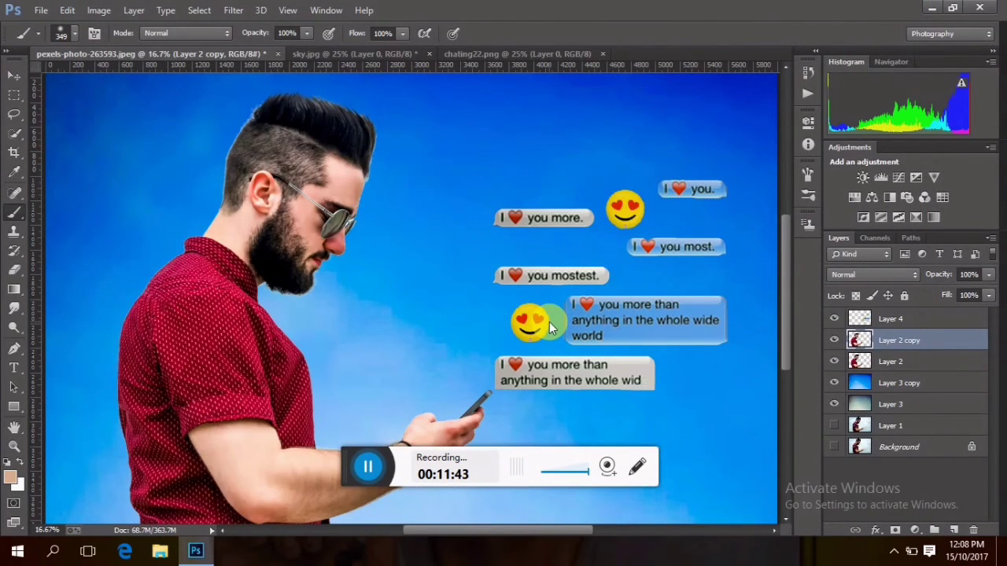
Compare the image with and without the adjusted Layer 2 copy, and merge it down into Layer 2.
{"action": "key", "text": "ctrl+minus"}
{"action": "key", "text": "ctrl+minus"}
{"action": "left_click", "coordinate": [834, 340]}
{"action": "left_click", "coordinate": [833, 340]}
{"action": "right_click", "coordinate": [901, 341]}
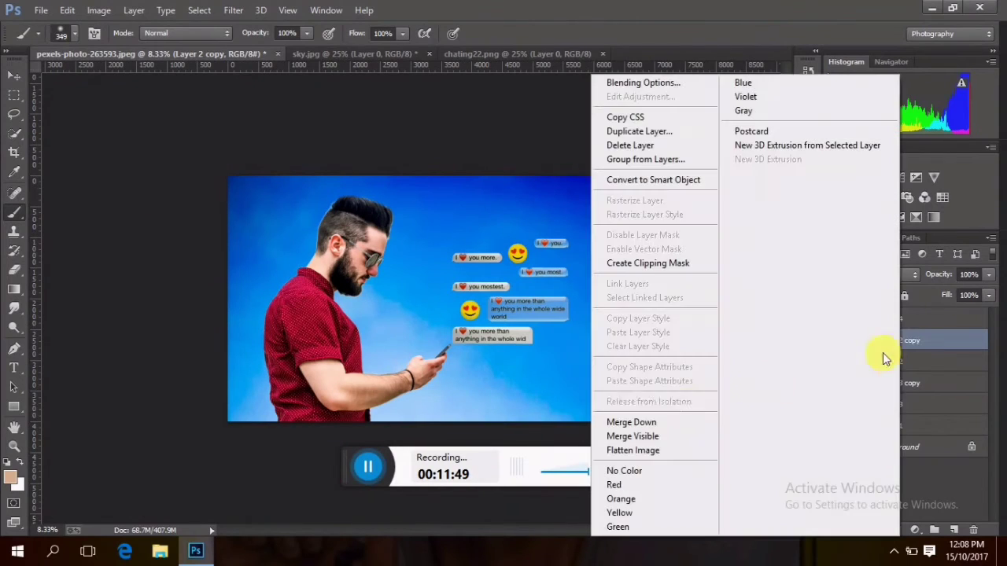
{"action": "left_click", "coordinate": [708, 421]}
Flatten the image into a single background, discarding the hidden layers.
{"action": "right_click", "coordinate": [897, 340]}
{"action": "left_click", "coordinate": [643, 422]}
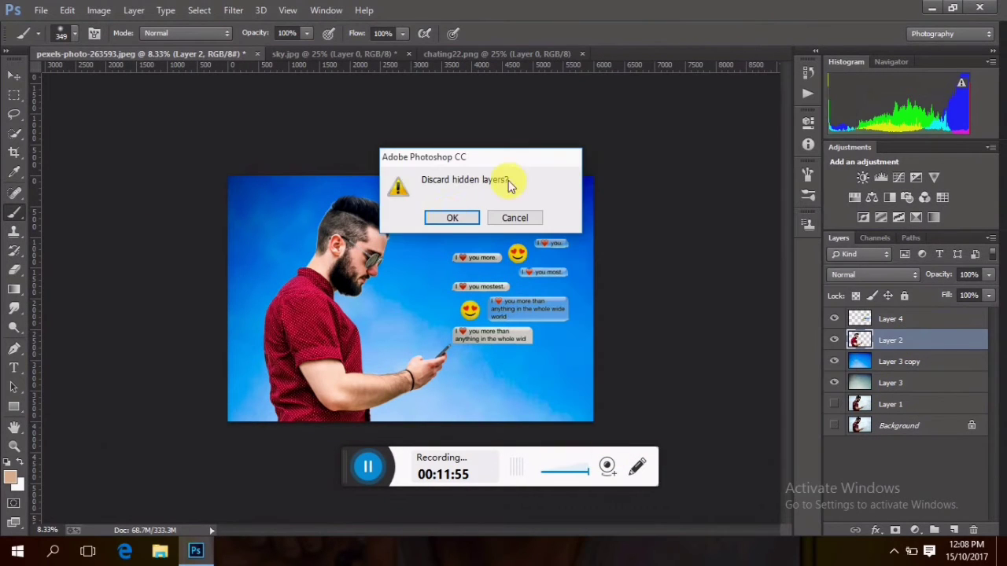
{"action": "left_click", "coordinate": [453, 219]}
Duplicate the flattened background and add a Camera Raw post-crop vignette with an amount of -21.
{"action": "key", "text": "ctrl+j"}
{"action": "left_click", "coordinate": [233, 10]}
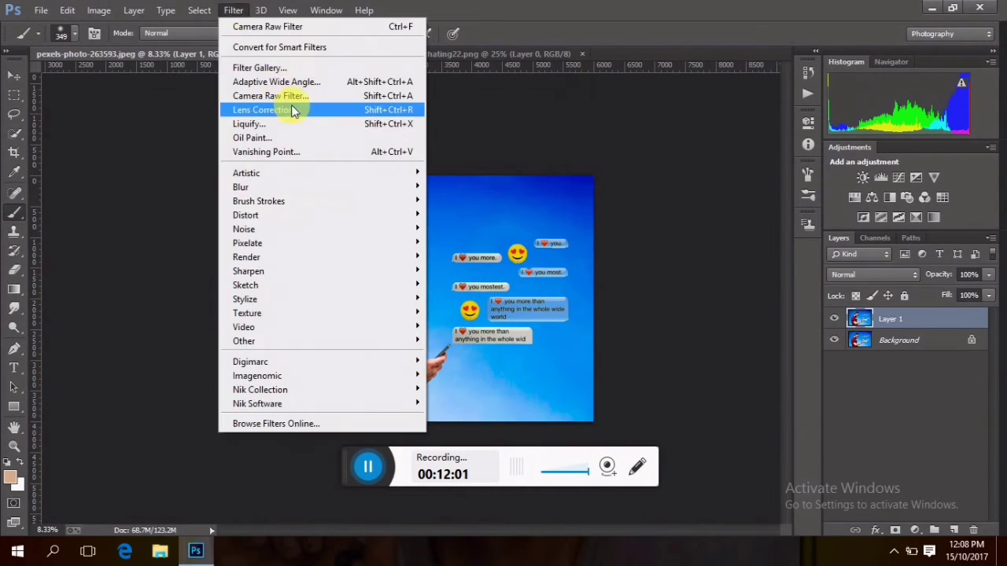
{"action": "left_click", "coordinate": [282, 95]}
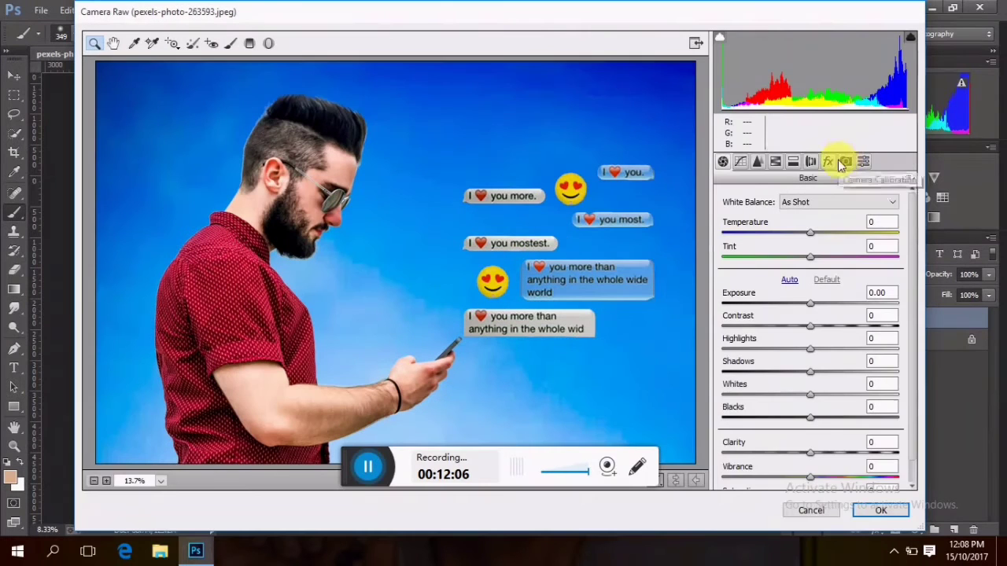
{"action": "left_click", "coordinate": [827, 161]}
{"action": "left_click_drag", "start_coordinate": [814, 351], "coordinate": [798, 352]}
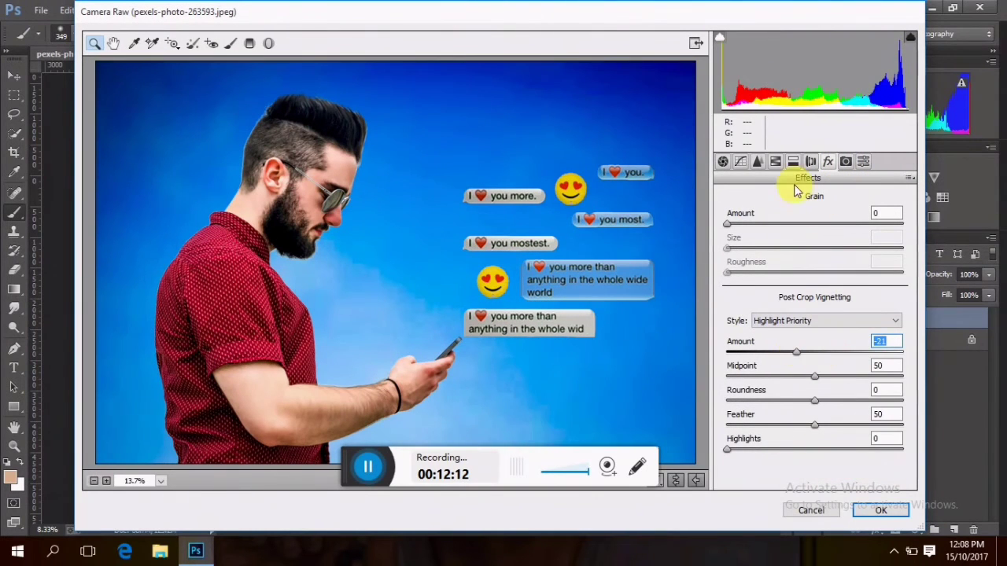
Increase the Blues saturation to +20 in the Camera Raw HSL adjustments.
{"action": "left_click", "coordinate": [774, 161]}
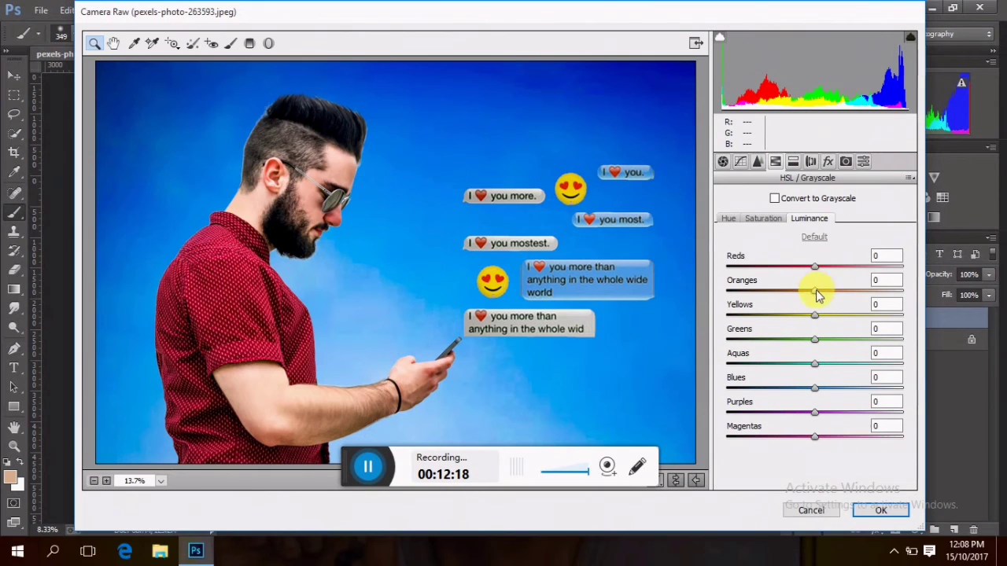
{"action": "left_click", "coordinate": [774, 223]}
{"action": "mouse_move", "coordinate": [814, 388]}
{"action": "left_mouse_down"}
{"action": "mouse_move", "coordinate": [842, 388]}
{"action": "mouse_move", "coordinate": [834, 389]}
{"action": "left_mouse_up"}
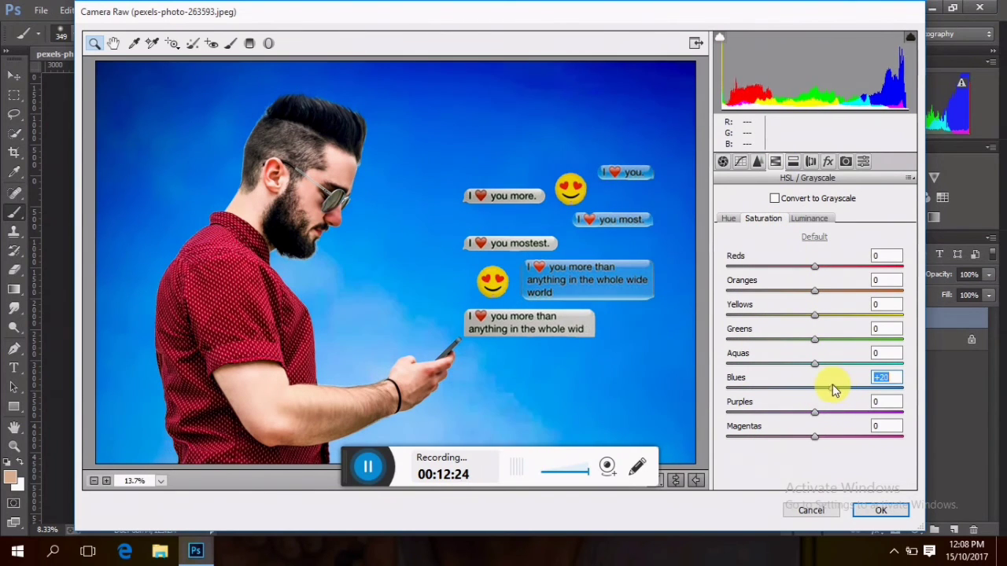
Set Exposure to +0.25, Temperature to -8, Clarity to +8 and Vibrance to +8, and apply the Camera Raw Filter.
{"action": "left_click", "coordinate": [722, 162]}
{"action": "left_click_drag", "start_coordinate": [811, 302], "coordinate": [816, 307]}
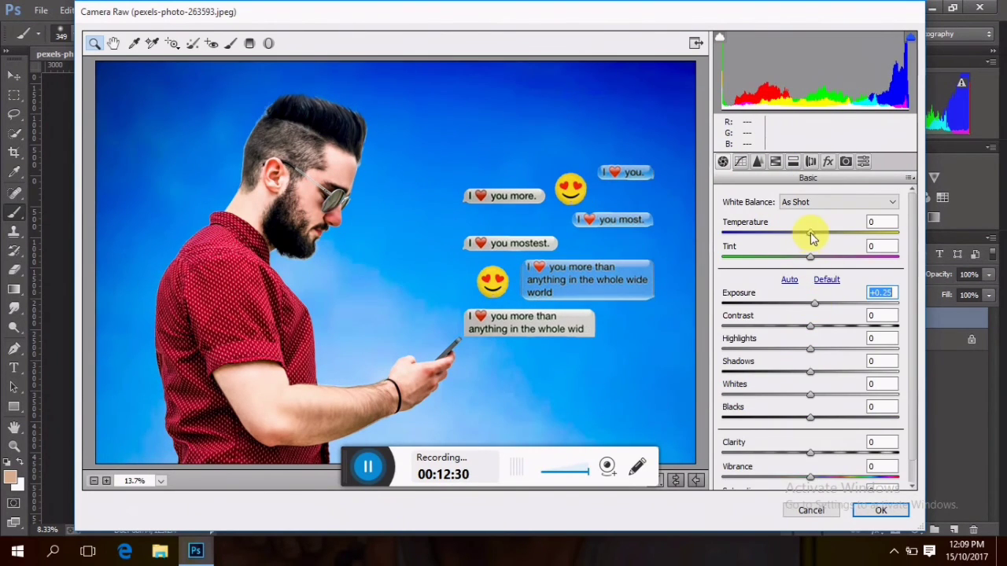
{"action": "left_click_drag", "start_coordinate": [813, 239], "coordinate": [804, 238]}
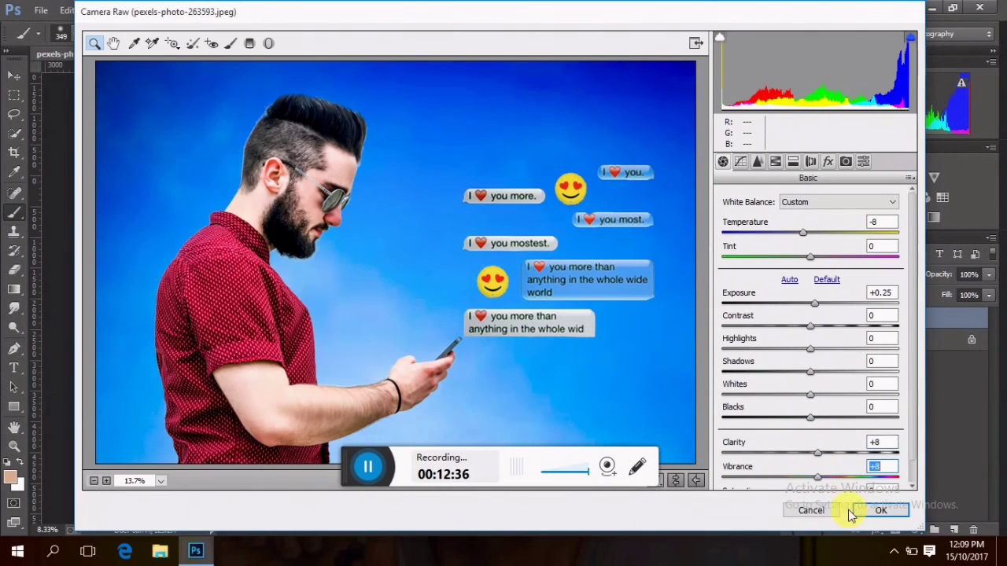
{"action": "left_click", "coordinate": [877, 510]}
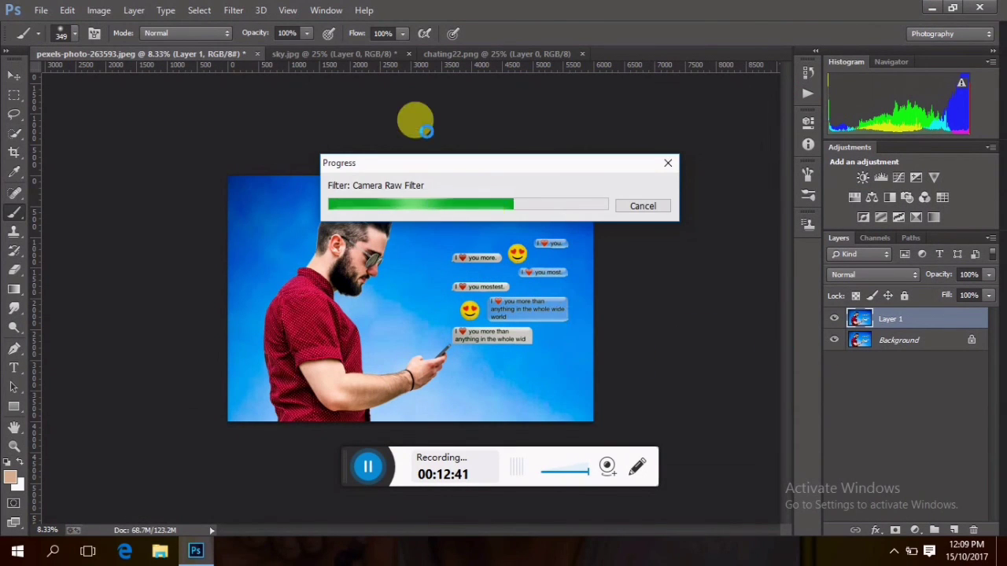
Merge the colour-graded Layer 1 with the Background.
{"action": "right_click", "coordinate": [901, 322]}
{"action": "left_click", "coordinate": [661, 436]}
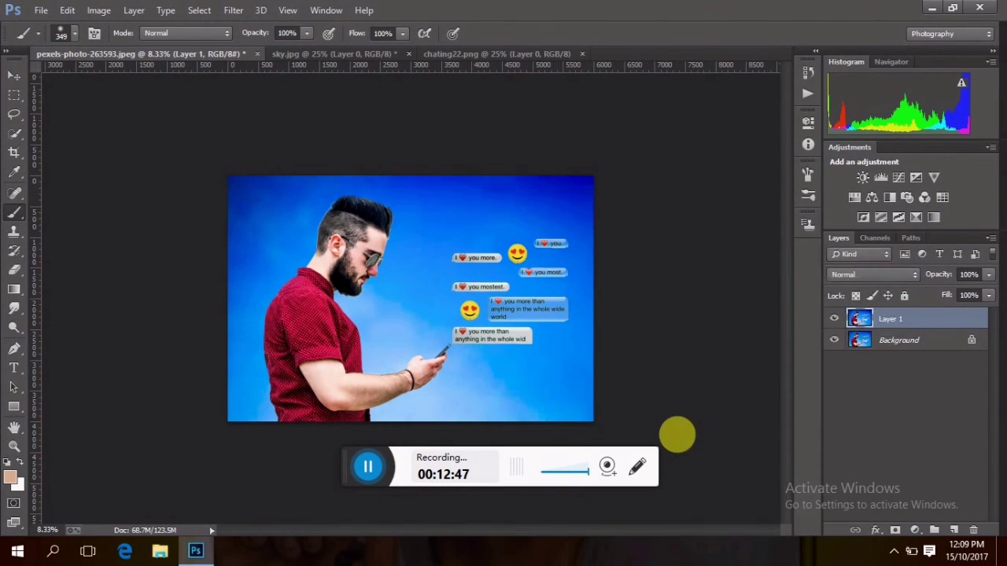